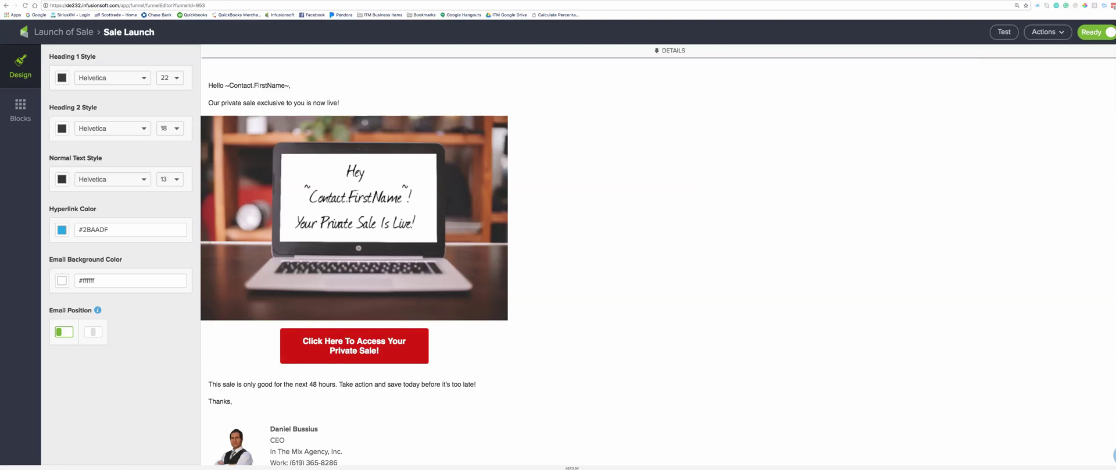
# View the received test email with the personalized laptop image, then close its window.
pyautogui.moveTo(1110, 244)
pyautogui.mouseDown()
pyautogui.moveTo(471, 134)
pyautogui.moveTo(307, 10)
pyautogui.moveTo(393, 25)
pyautogui.mouseUp()
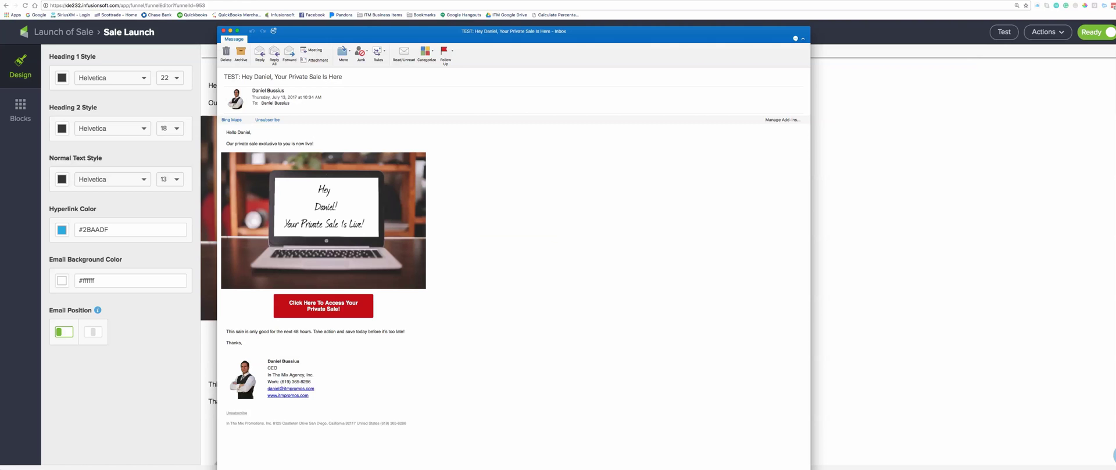
pyautogui.click(223, 31)
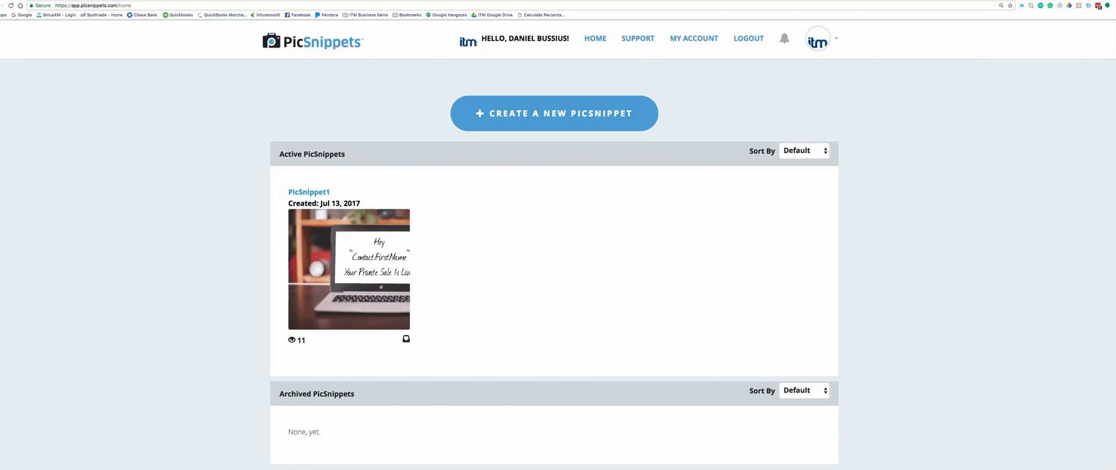
# Create a new PicSnippet in PicSnippets from the ornate gold picture frame in the global image library.
pyautogui.click(555, 114)
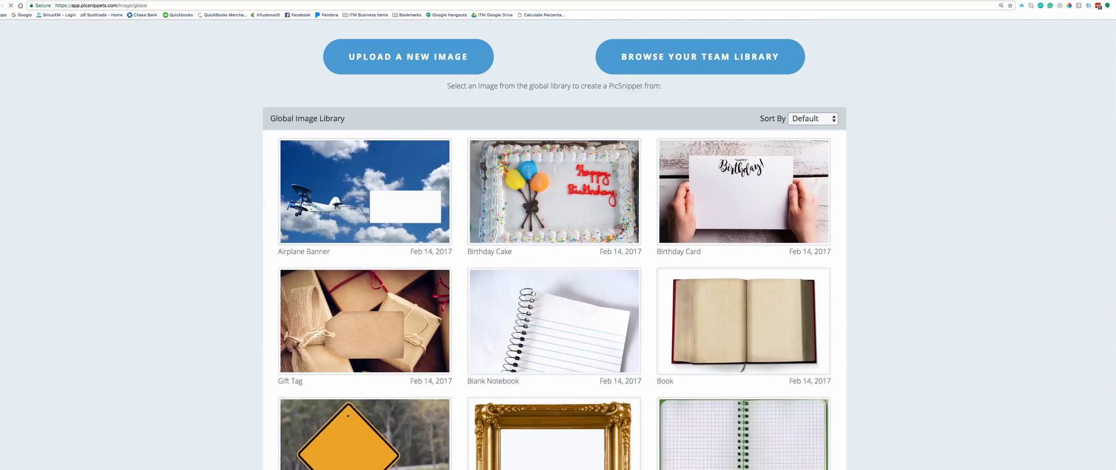
pyautogui.scroll(-4, 554, 233)
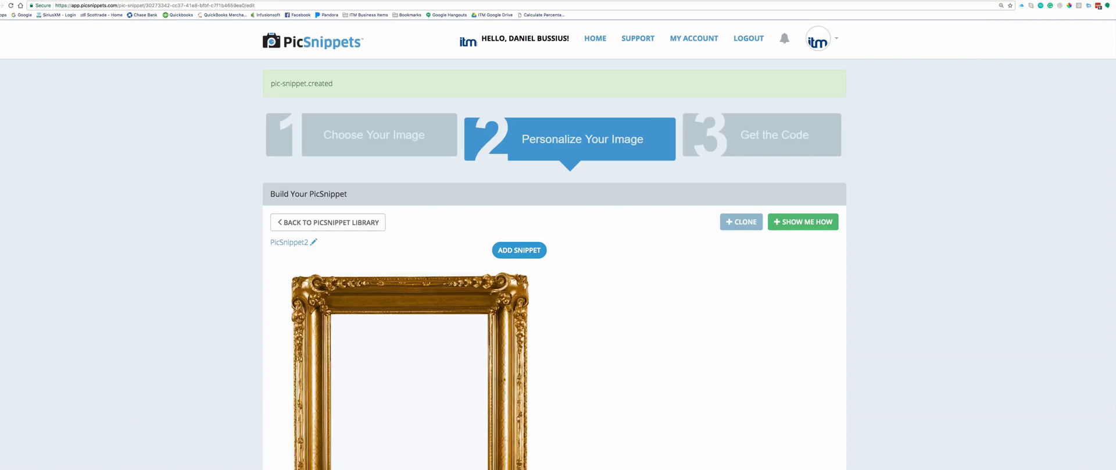
# Add a text snippet to the frame image, place it near the top of the white area and stretch its box across that area.
pyautogui.scroll(-5, 554, 244)
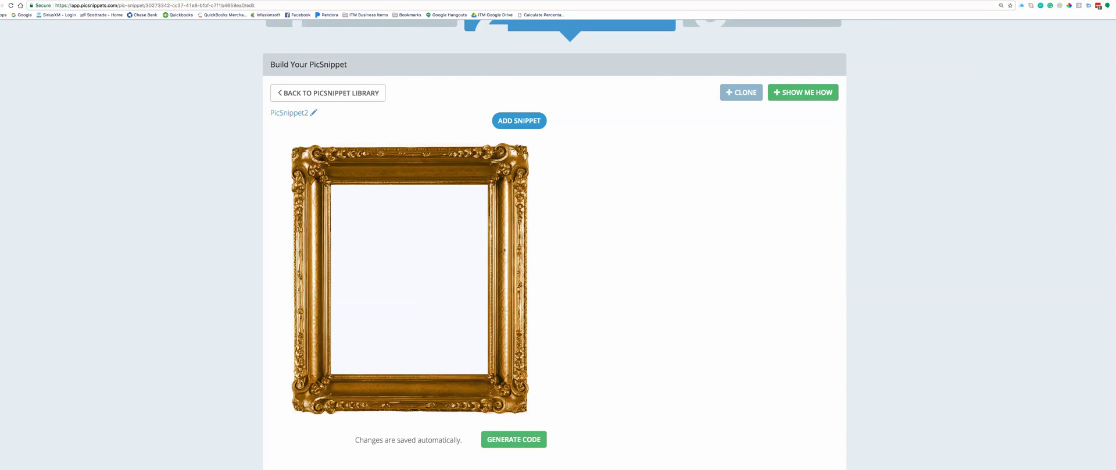
pyautogui.click(519, 120)
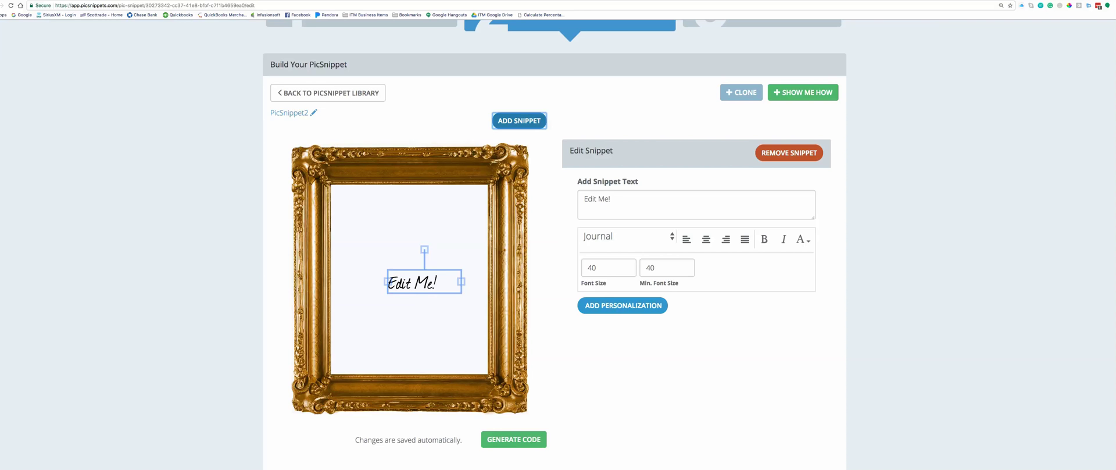
pyautogui.moveTo(461, 281); pyautogui.dragTo(437, 281)
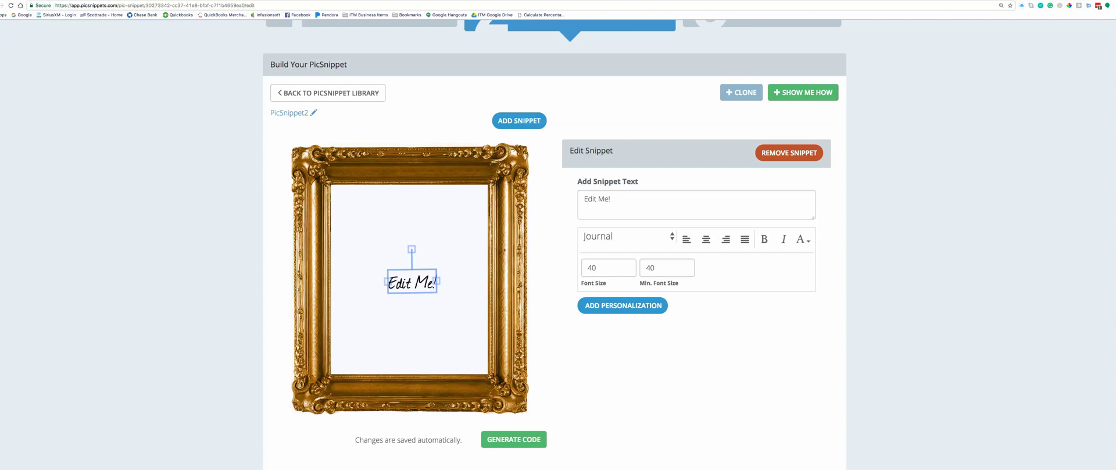
pyautogui.moveTo(410, 248); pyautogui.dragTo(412, 250)
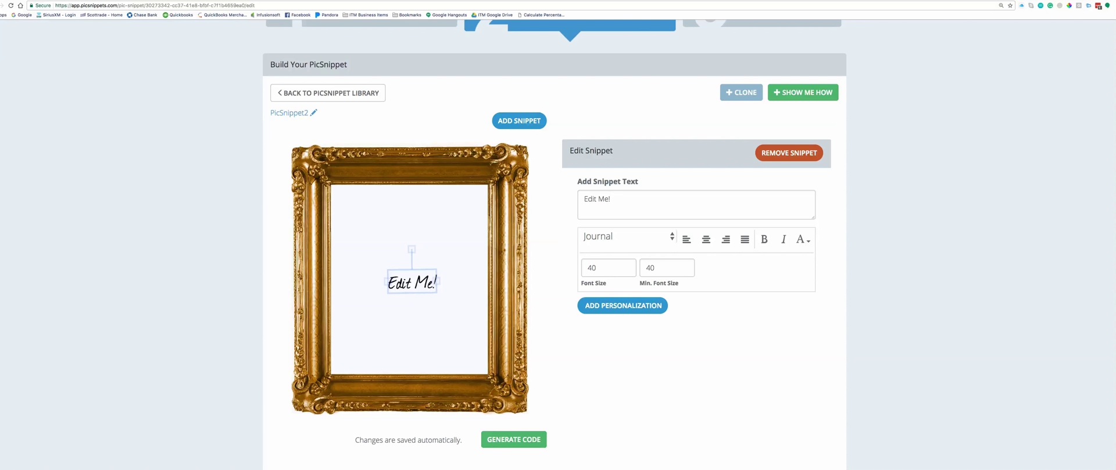
pyautogui.moveTo(412, 282); pyautogui.dragTo(485, 211)
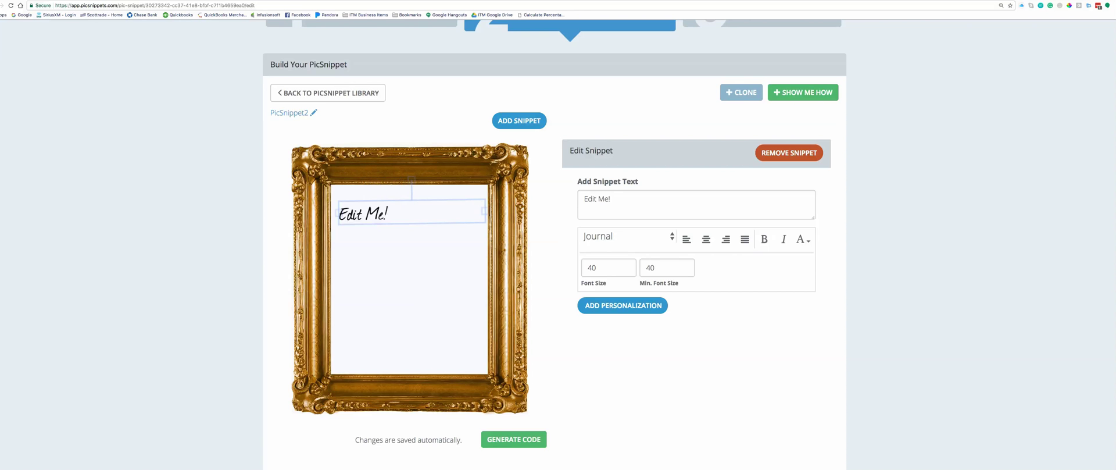
# Replace the snippet's placeholder text with "HEY", a blank line, "CHECK OUT THIS" and "MASTERPIECE!" on separate lines.
pyautogui.moveTo(615, 198); pyautogui.dragTo(582, 197)
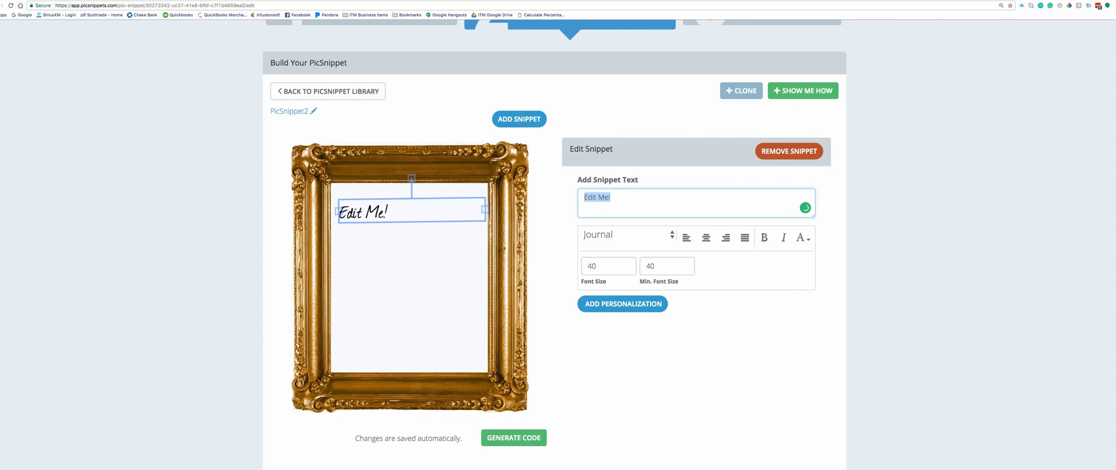
pyautogui.scroll(-1, 587, 198)
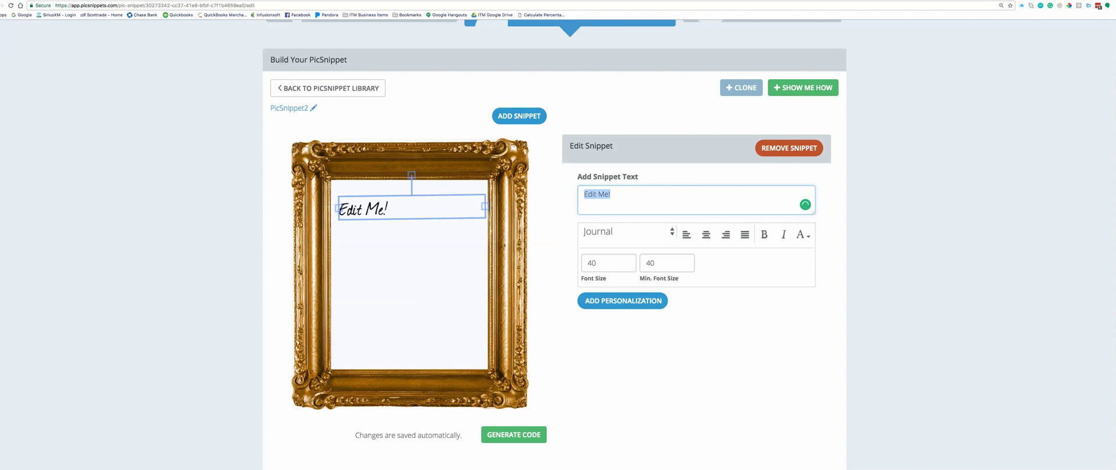
pyautogui.write('HEY')
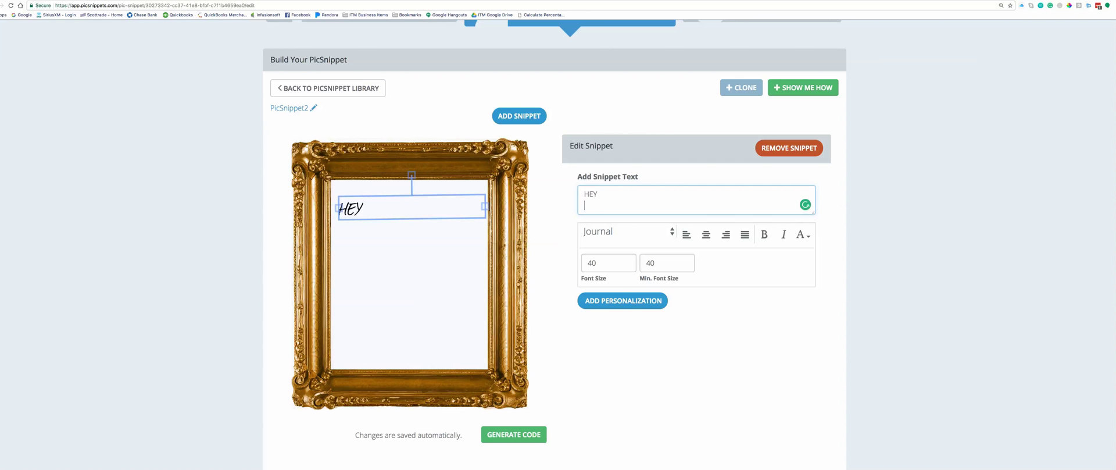
pyautogui.press('Return')
pyautogui.write('CHECK')
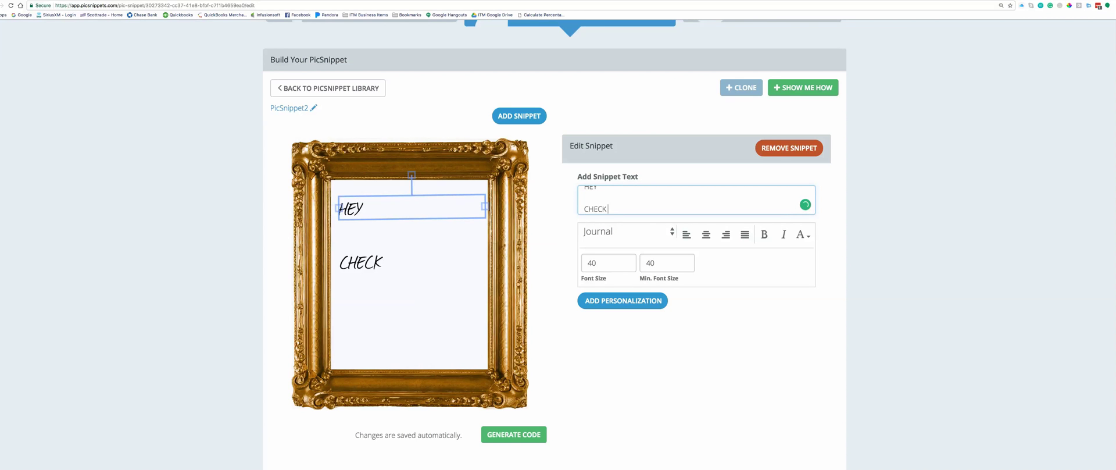
pyautogui.write(' OUT THJ')
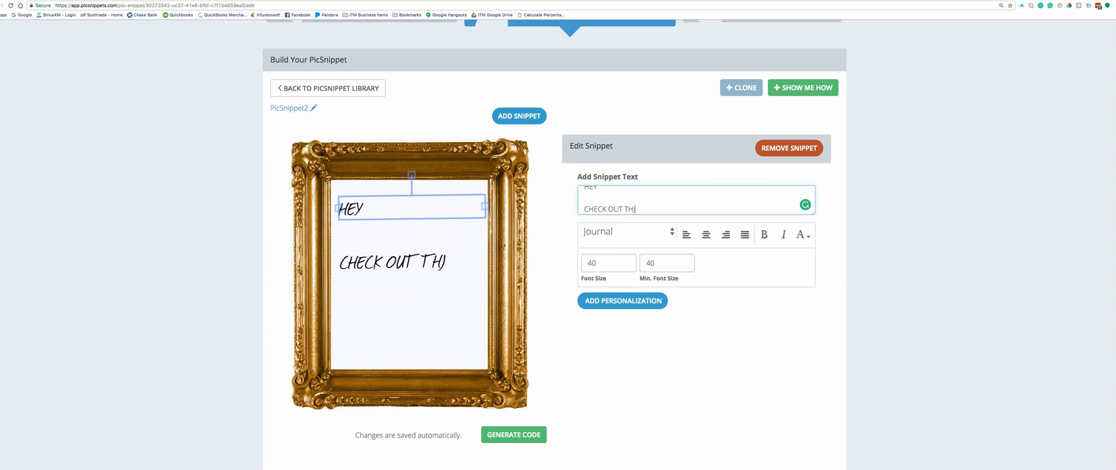
pyautogui.press('BackSpace')
pyautogui.write('IS MASTERPIECE!')
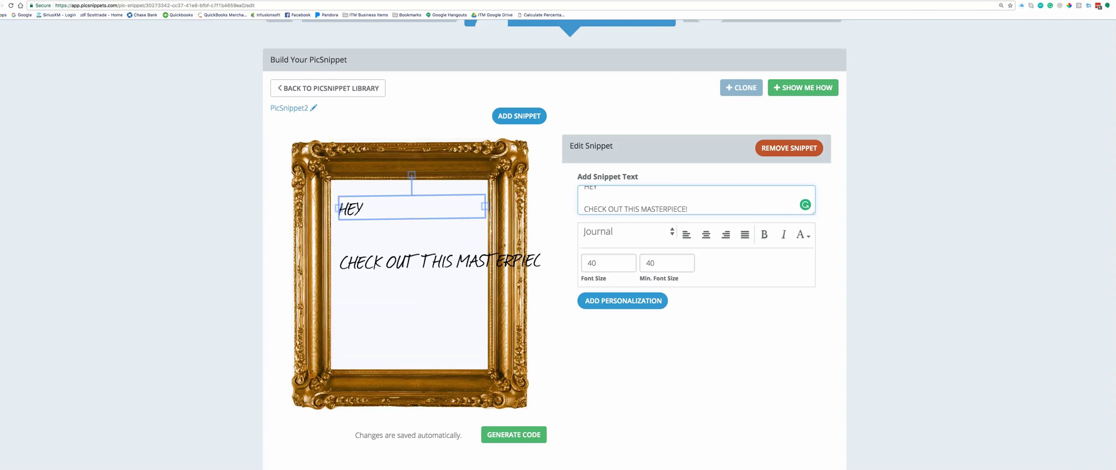
pyautogui.press('Return')
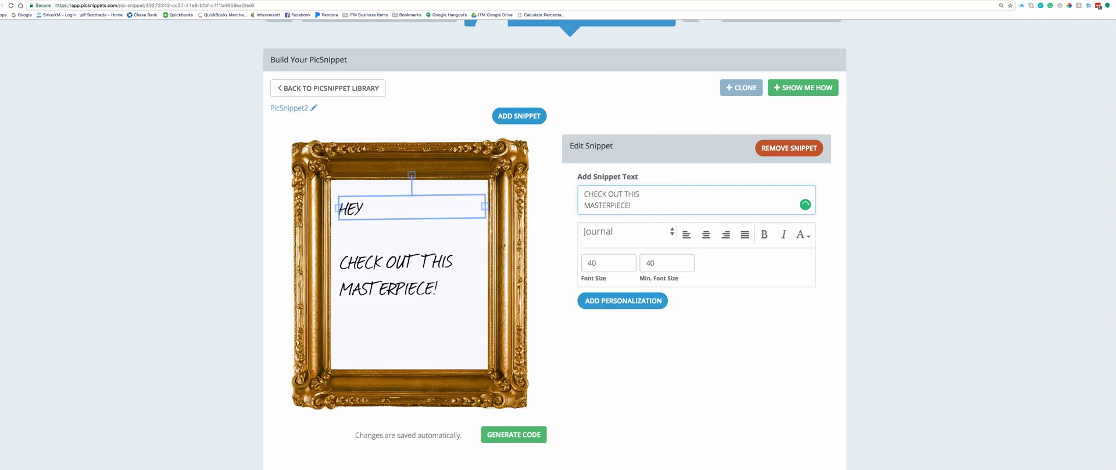
pyautogui.scroll(1, 696, 200)
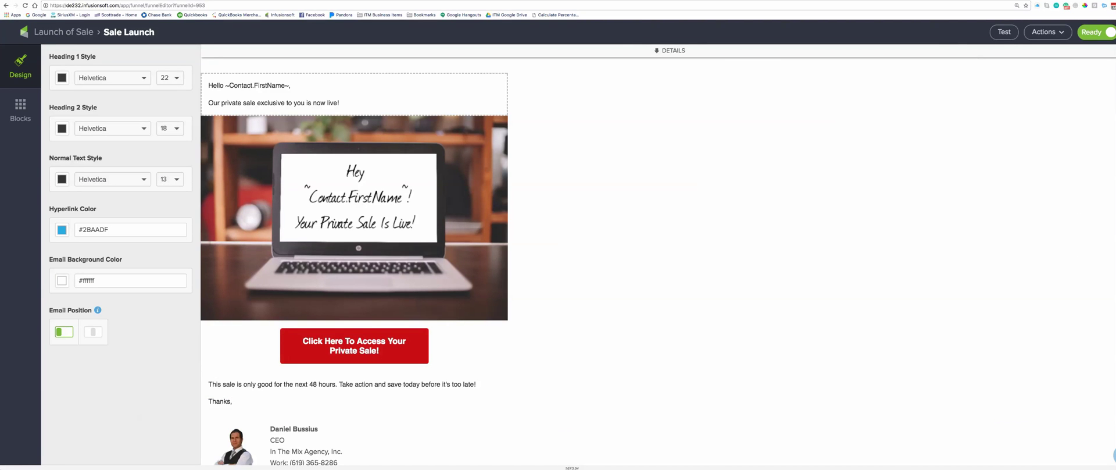
# Switch to the Sale Launch email in Infusionsoft and copy the ~Contact.FirstName~ merge field from its greeting.
pyautogui.click(210, 86)
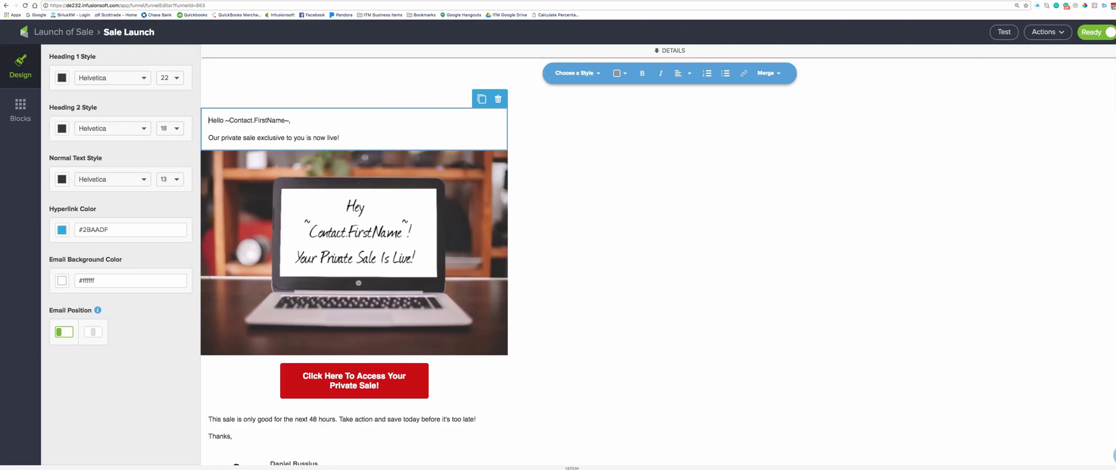
pyautogui.moveTo(290, 121); pyautogui.dragTo(225, 121)
pyautogui.press('super+c')
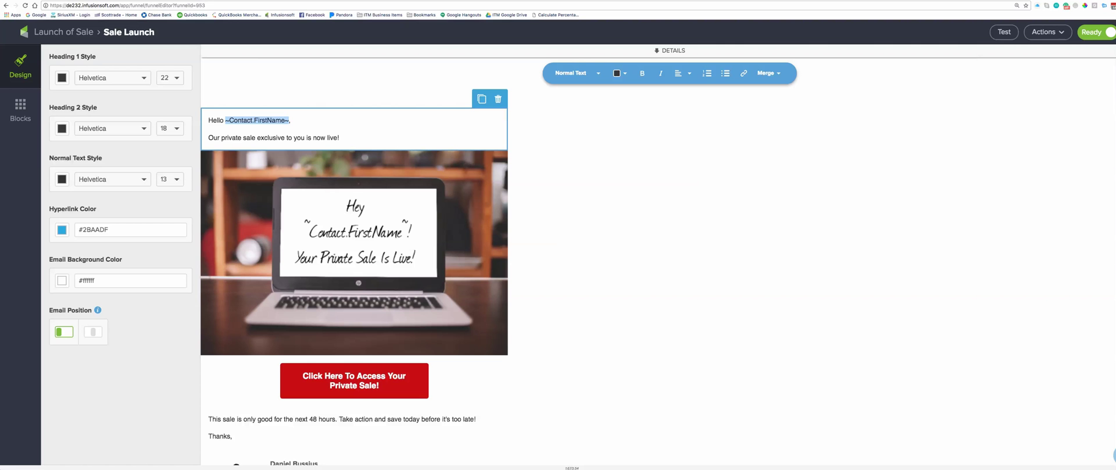
# Examine the available merge field categories for the email text, including the most common contact fields.
pyautogui.click(767, 73)
pyautogui.scroll(-1, 796, 215)
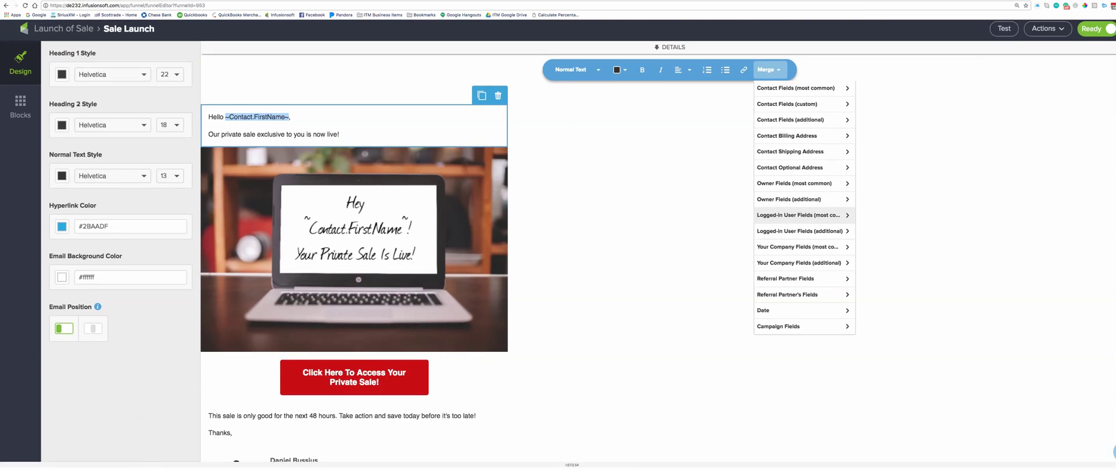
pyautogui.scroll(1, 797, 175)
pyautogui.click(796, 87)
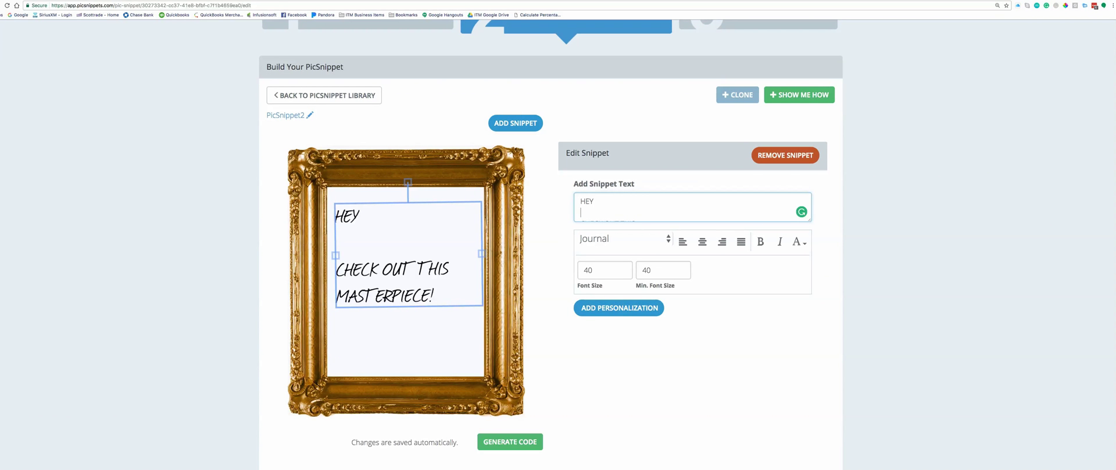
# Switch back to PicSnippets and add a personalization named "firstname" to the snippet with ~Contact.FirstName~ as its default value.
pyautogui.click(619, 308)
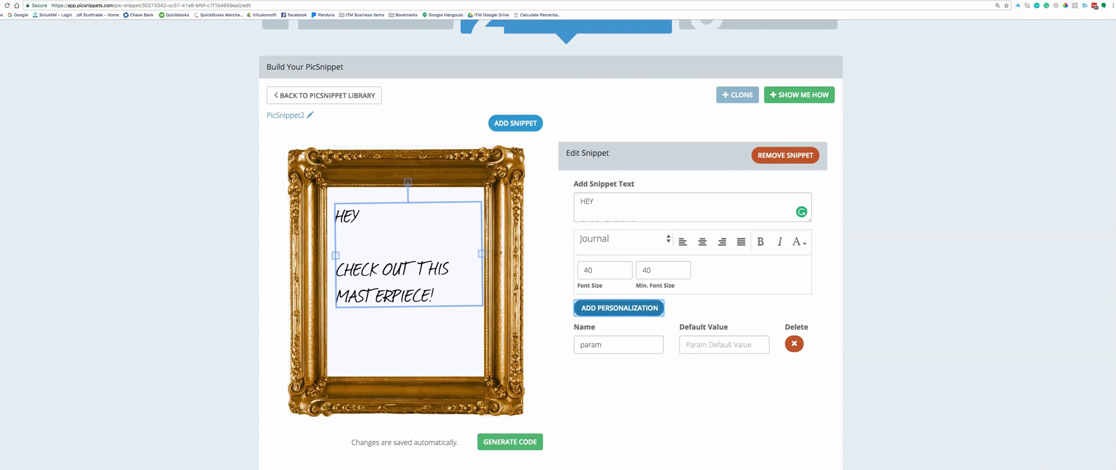
pyautogui.click(723, 345)
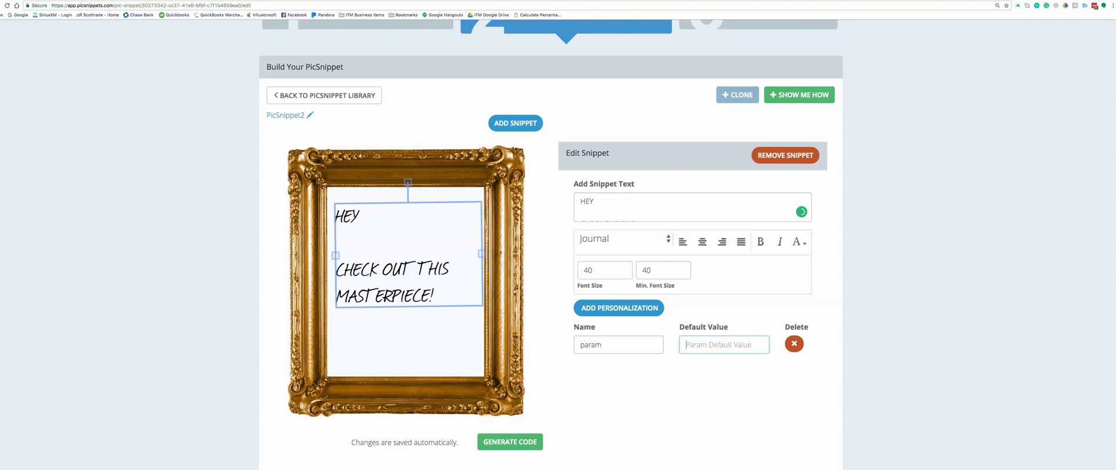
pyautogui.press('super+v')
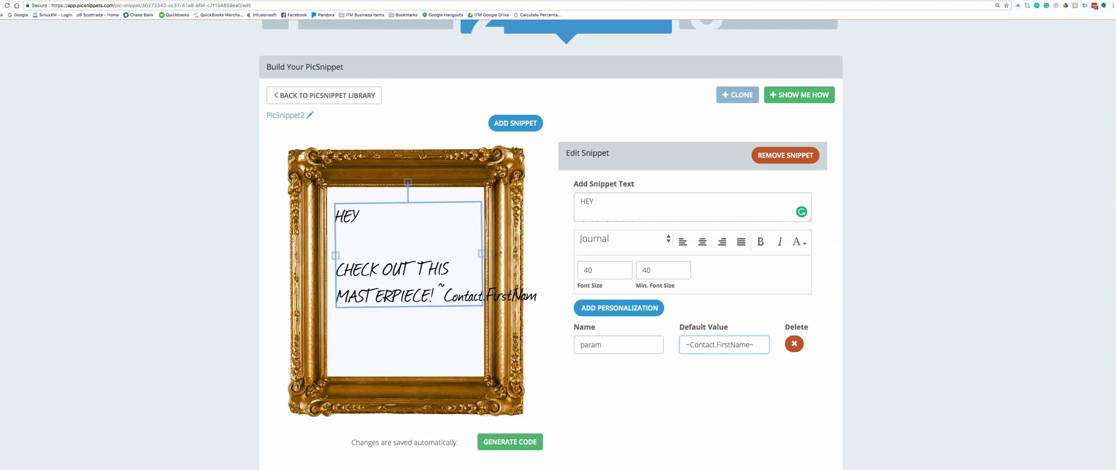
pyautogui.scroll(-3, 692, 207)
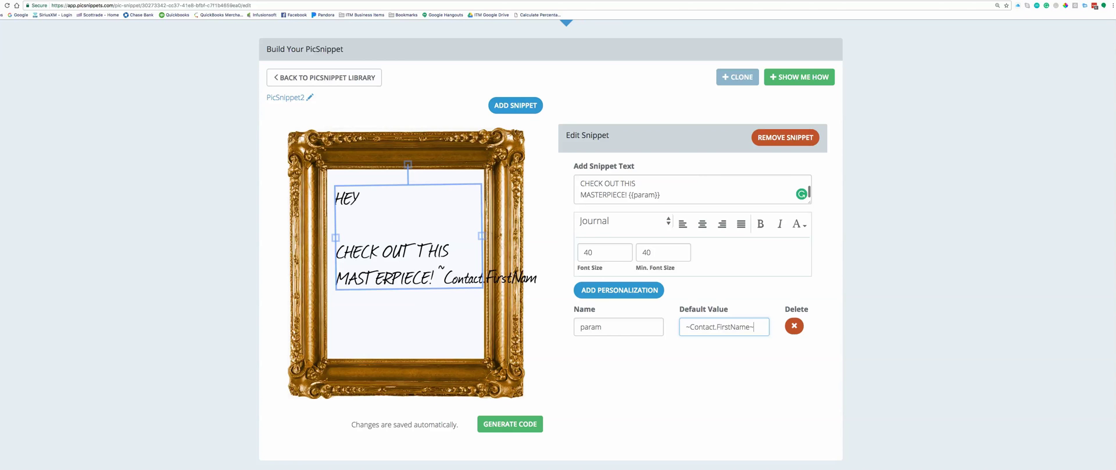
pyautogui.doubleClick(591, 326)
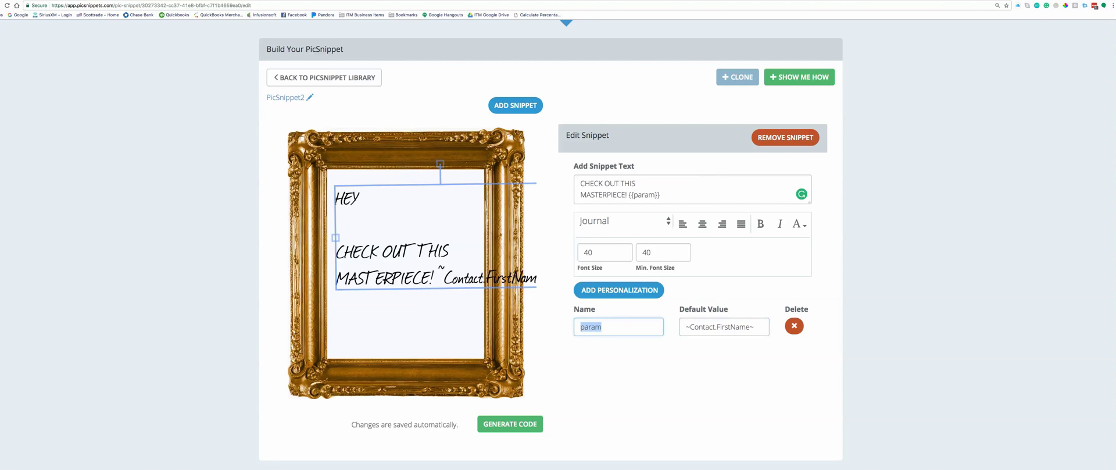
pyautogui.write('firstname')
# Move the {{firstname}} placeholder from the end of the snippet text to the blank line below "HEY".
pyautogui.click(672, 194)
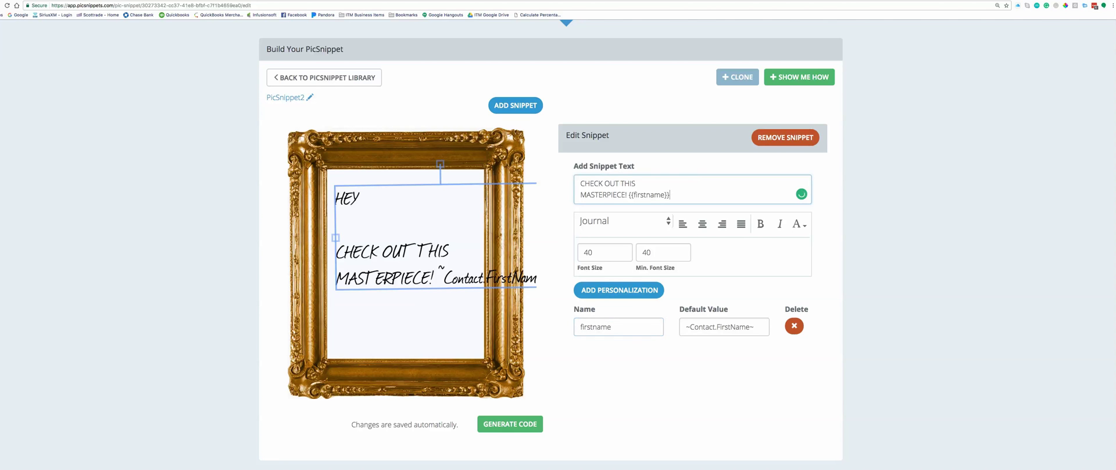
pyautogui.hotkey('shift', 'Left')
pyautogui.hotkey('shift', 'Left')
pyautogui.hotkey('shift', 'Left')
pyautogui.hotkey('shift', 'Left')
pyautogui.hotkey('shift', 'Left')
pyautogui.hotkey('shift', 'Left')
pyautogui.hotkey('shift', 'Left')
pyautogui.hotkey('shift', 'Left')
pyautogui.hotkey('shift', 'Left')
pyautogui.hotkey('shift', 'Left')
pyautogui.hotkey('shift', 'Left')
pyautogui.hotkey('shift', 'Left')
pyautogui.hotkey('shift', 'Left')
pyautogui.hotkey('ctrl', 'c')
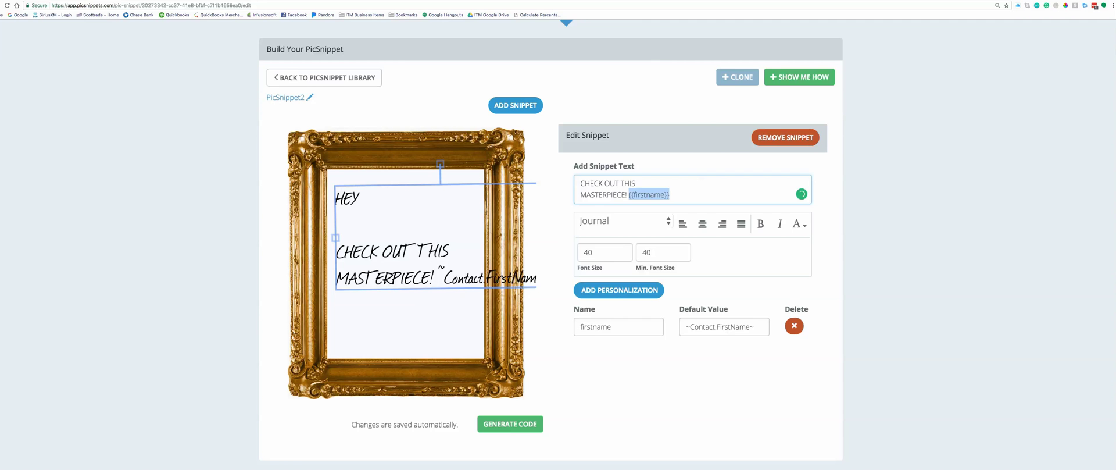
pyautogui.press('BackSpace')
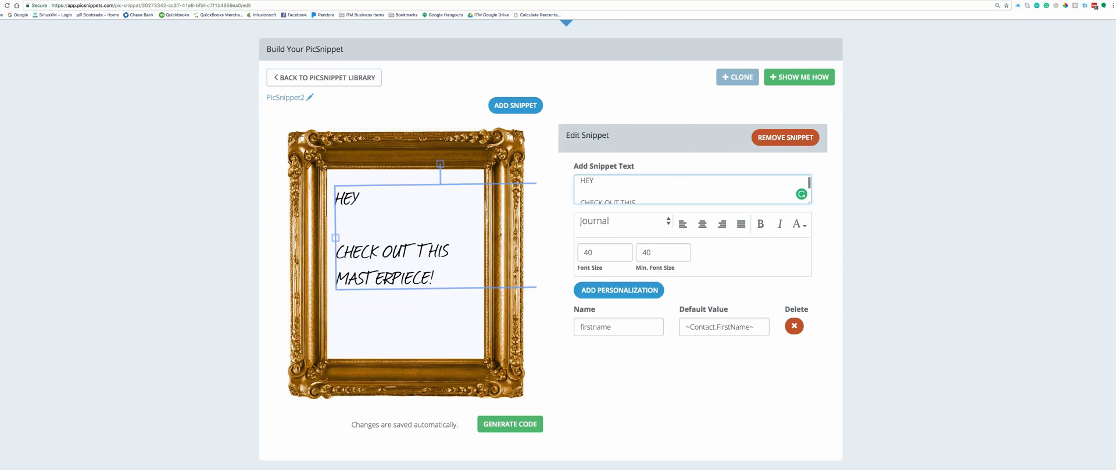
pyautogui.hotkey('ctrl', 'v')
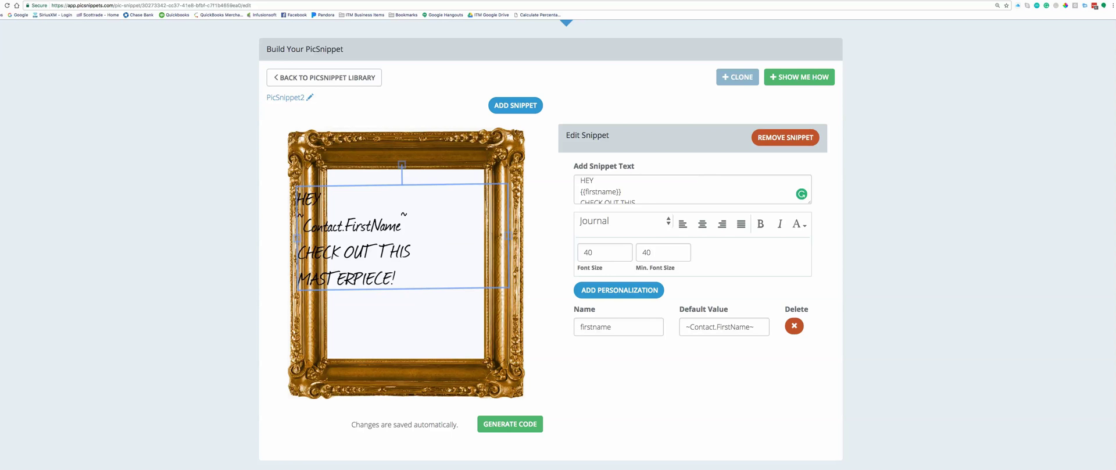
# Narrow the snippet's text box and move it inside the frame's white area.
pyautogui.moveTo(509, 235); pyautogui.dragTo(433, 236)
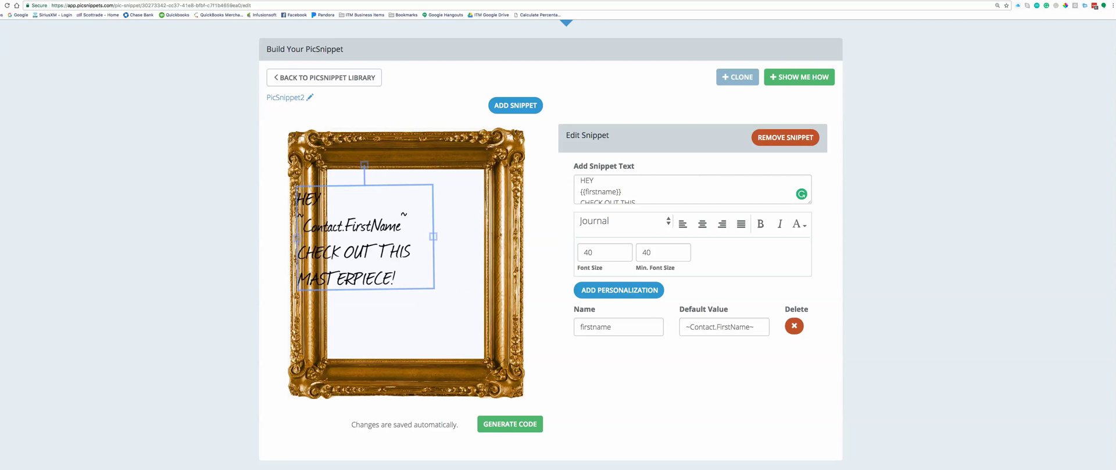
pyautogui.moveTo(365, 238); pyautogui.dragTo(406, 255)
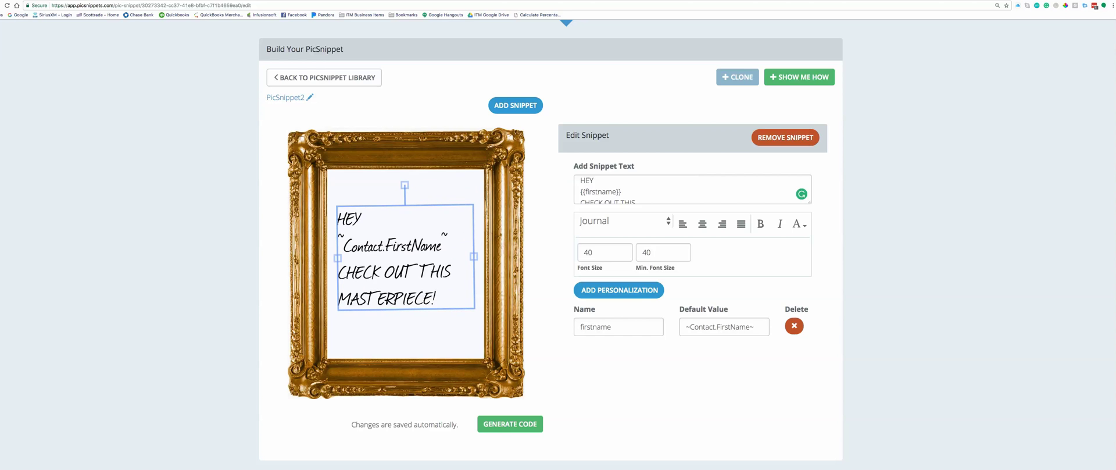
# Center-align the snippet text, reposition it in the middle of the frame's white area and deselect it.
pyautogui.moveTo(581, 179); pyautogui.dragTo(634, 208)
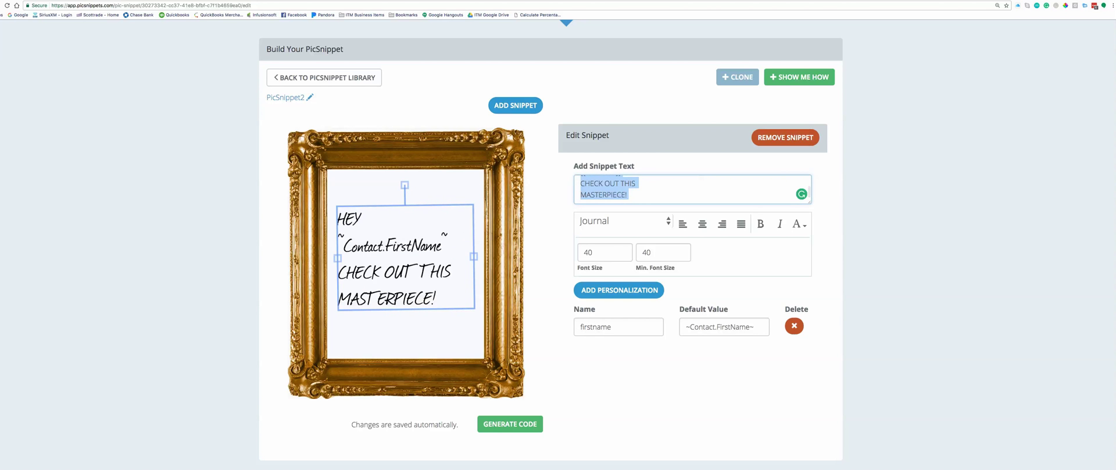
pyautogui.click(702, 224)
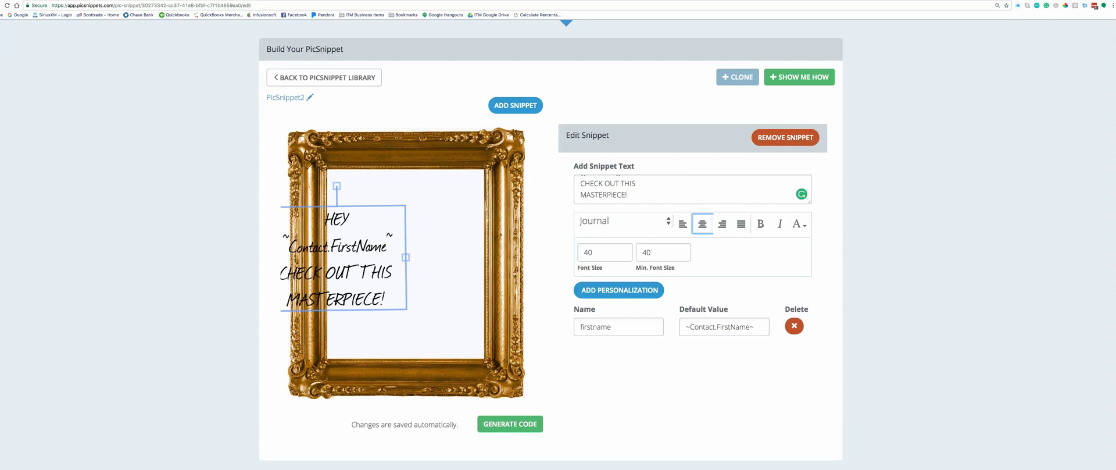
pyautogui.moveTo(343, 256); pyautogui.dragTo(410, 255)
pyautogui.click(500, 235)
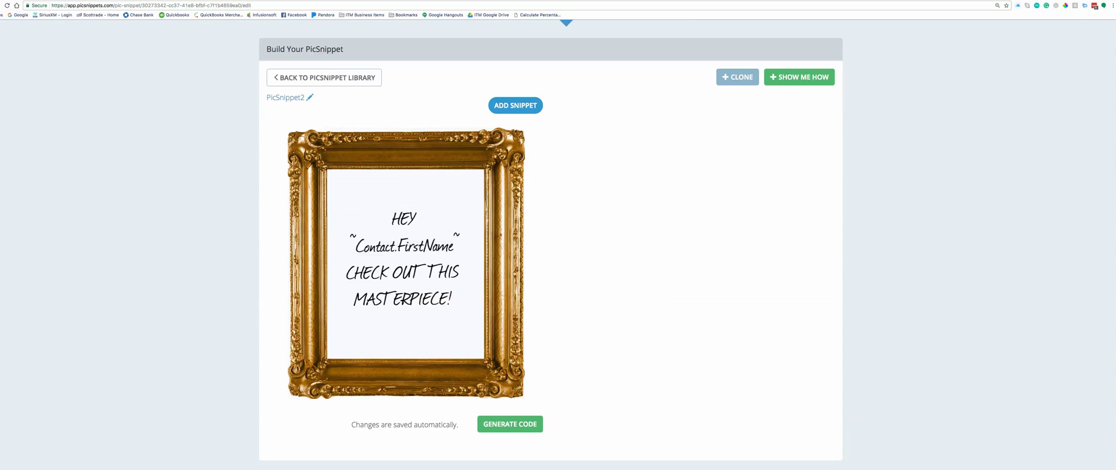
# Select the framed snippet and apply bold to the {{firstname}} placeholder in its text.
pyautogui.click(413, 254)
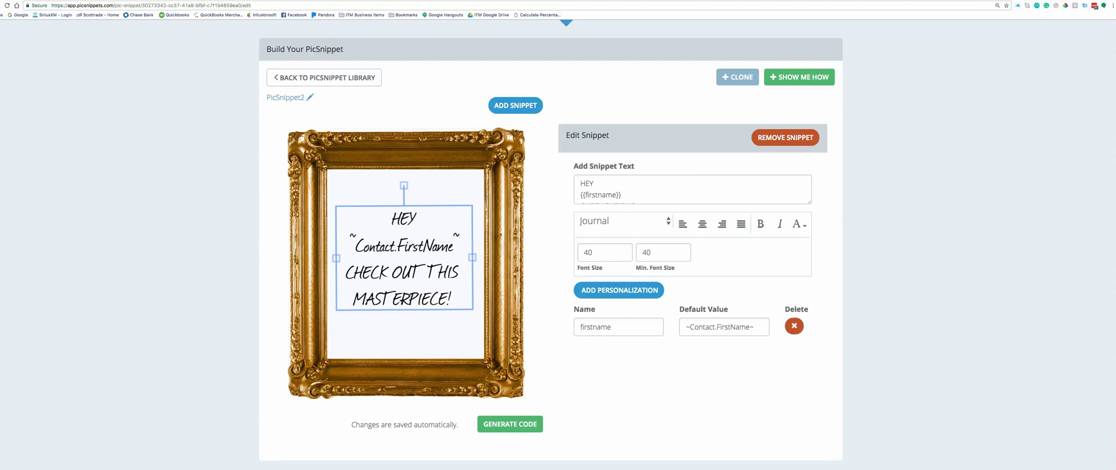
pyautogui.doubleClick(586, 184)
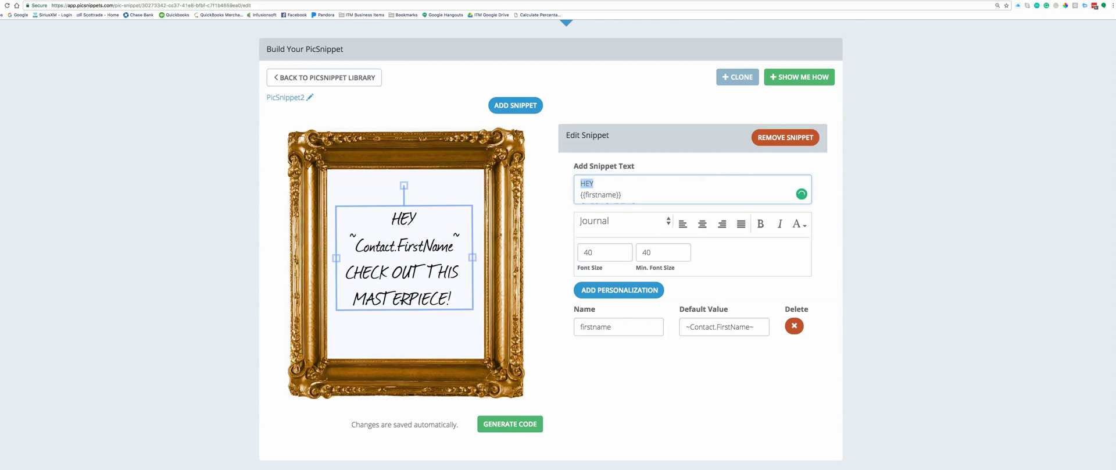
pyautogui.moveTo(580, 194); pyautogui.dragTo(622, 194)
pyautogui.click(760, 223)
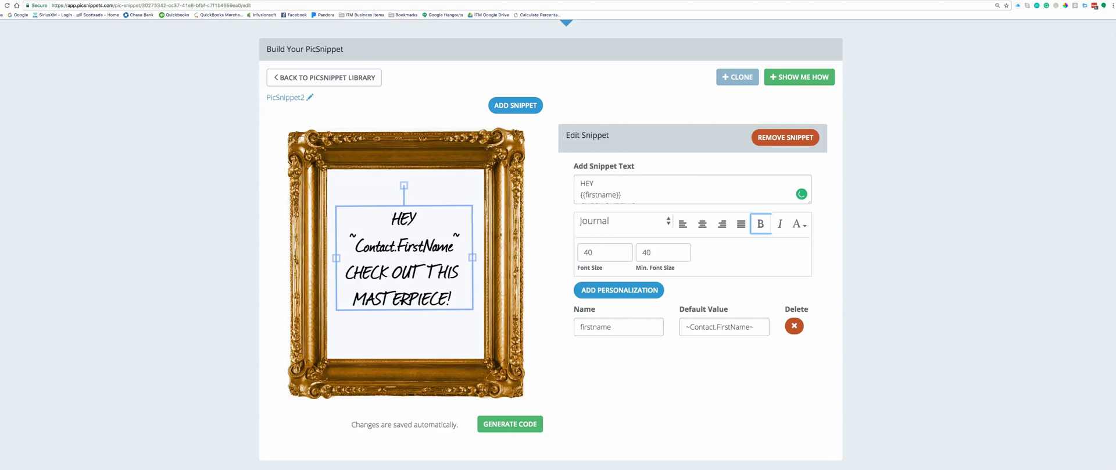
pyautogui.click(623, 195)
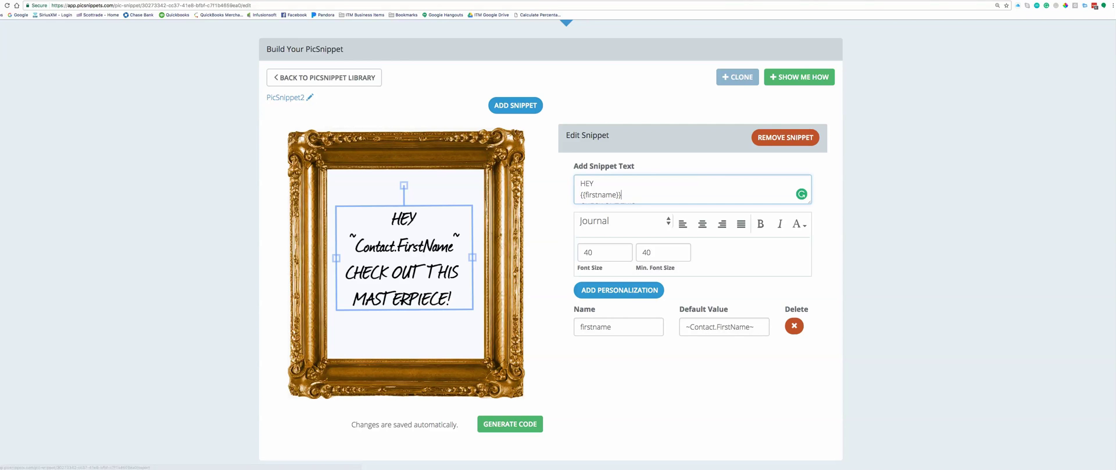
# Generate the PicSnippet code for Infusionsoft with First Name as the firstname merge tag, and copy the image link.
pyautogui.click(510, 423)
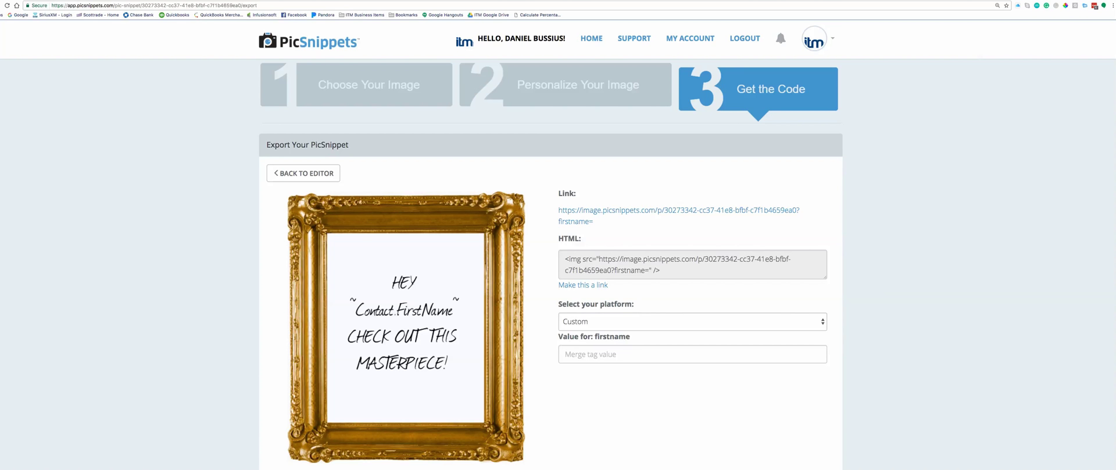
pyautogui.click(691, 322)
pyautogui.click(692, 333)
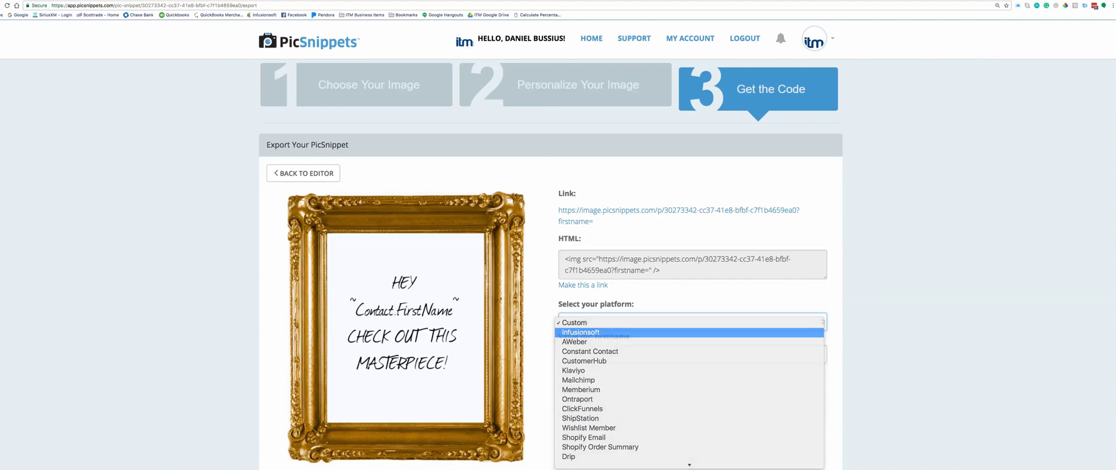
pyautogui.click(691, 353)
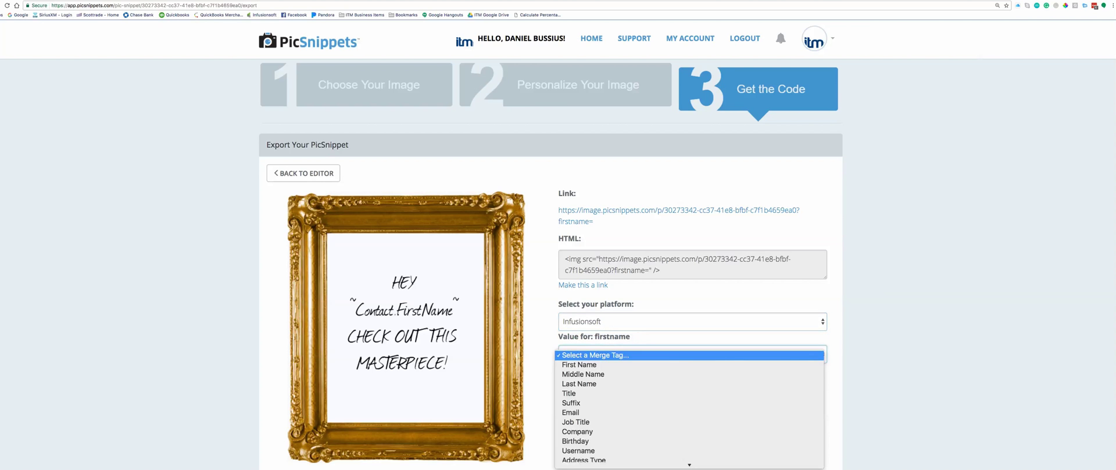
pyautogui.click(582, 364)
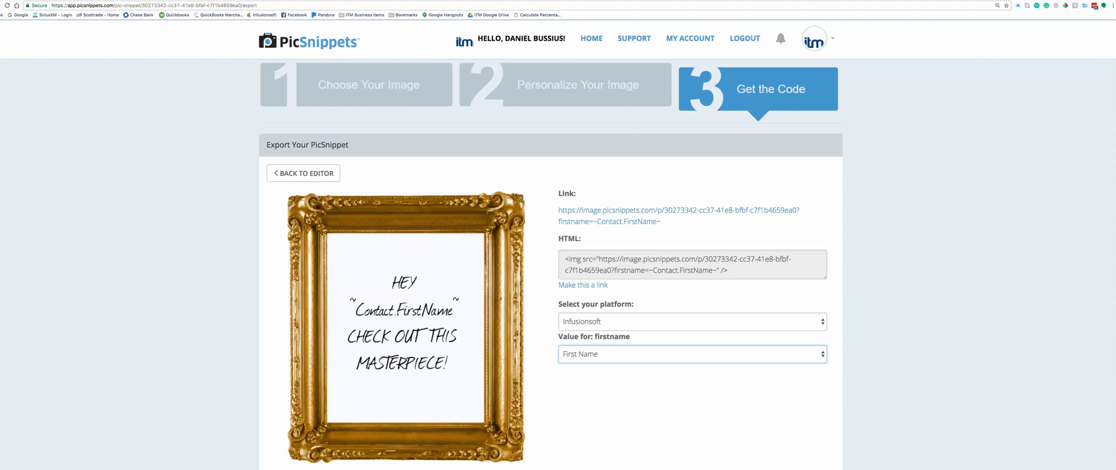
pyautogui.moveTo(661, 221); pyautogui.dragTo(558, 210)
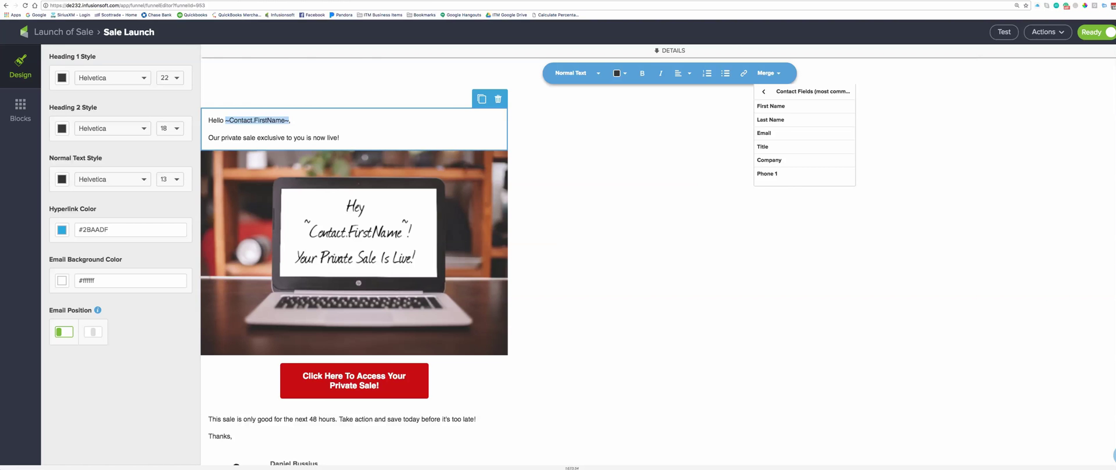
# Switch to the Sale Launch email in Infusionsoft and delete its laptop image block.
pyautogui.click(497, 99)
pyautogui.click(465, 198)
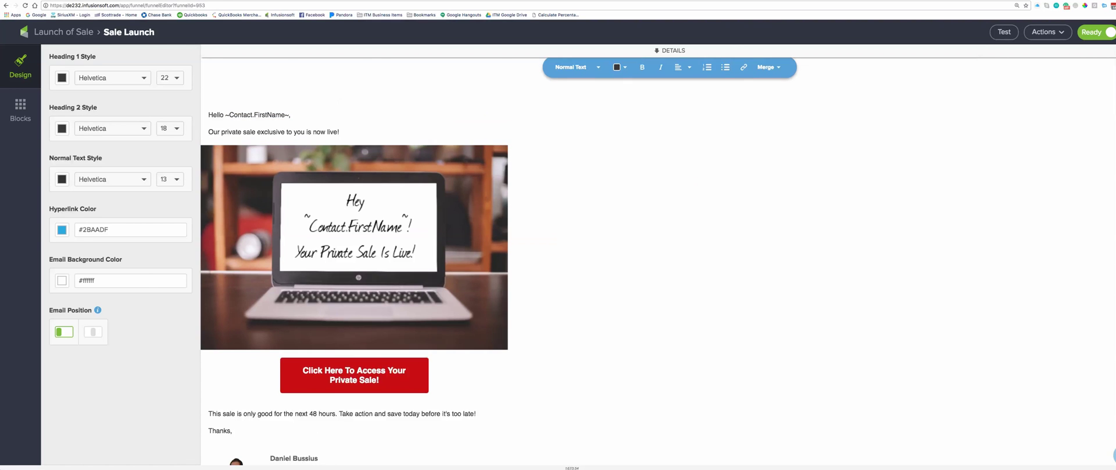
pyautogui.click(497, 107)
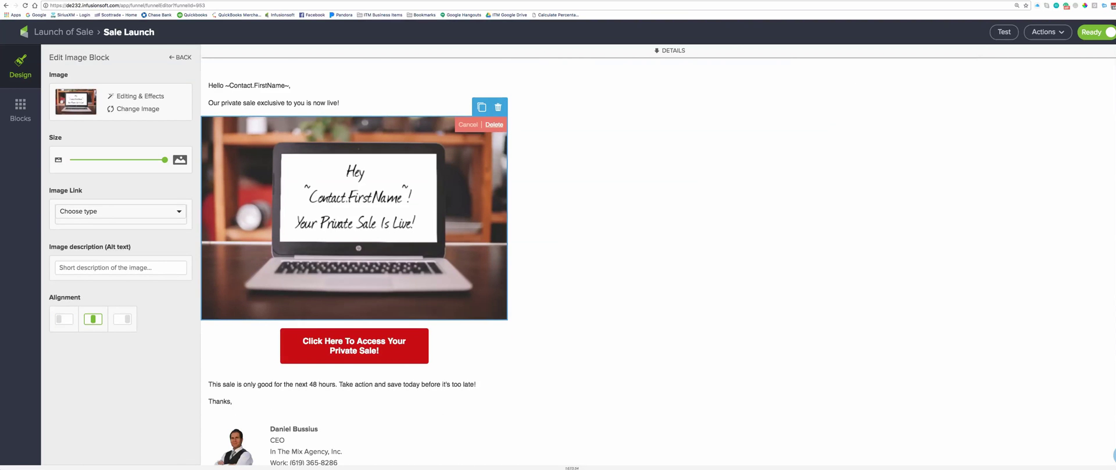
pyautogui.click(494, 124)
# Add an image block above the red button and set its custom image URL to the copied PicSnippet link.
pyautogui.click(21, 110)
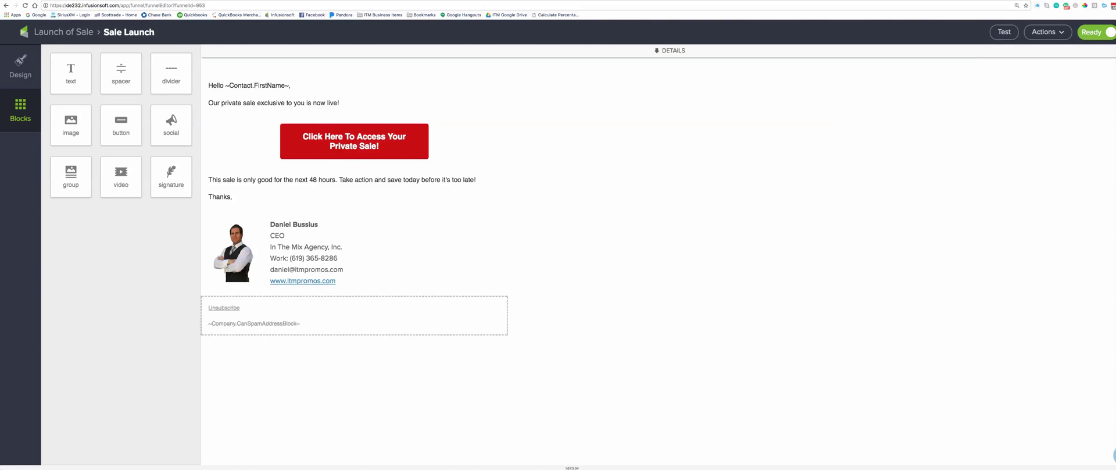
pyautogui.moveTo(70, 124); pyautogui.dragTo(280, 123)
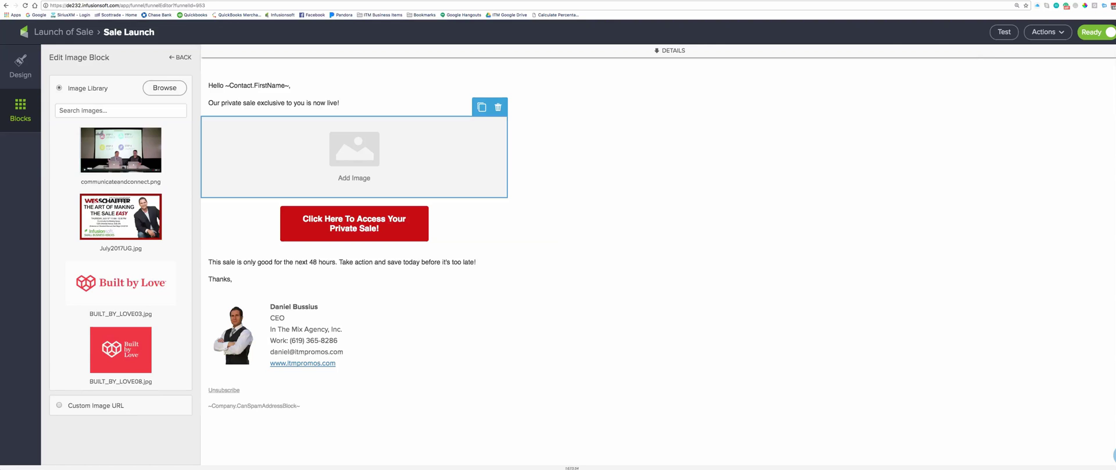
pyautogui.click(59, 405)
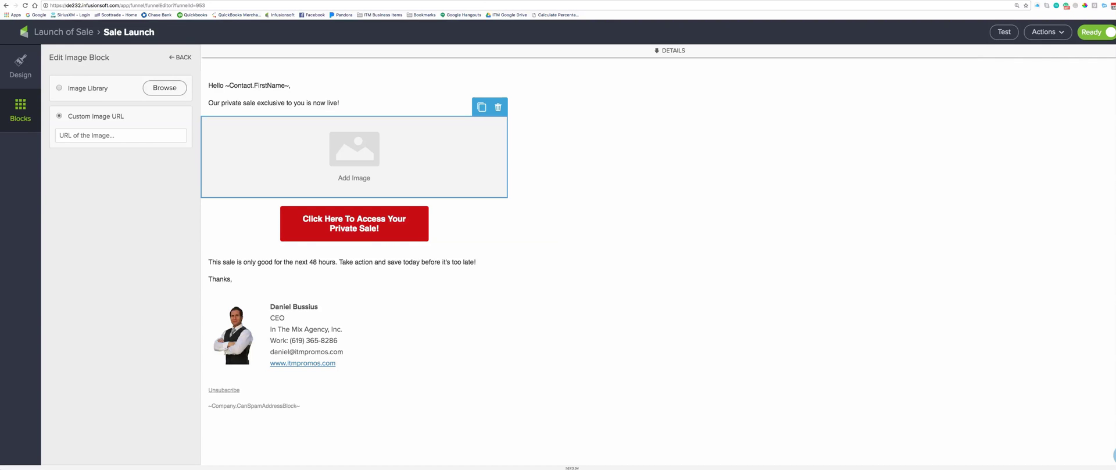
pyautogui.hotkey('ctrl', 'v')
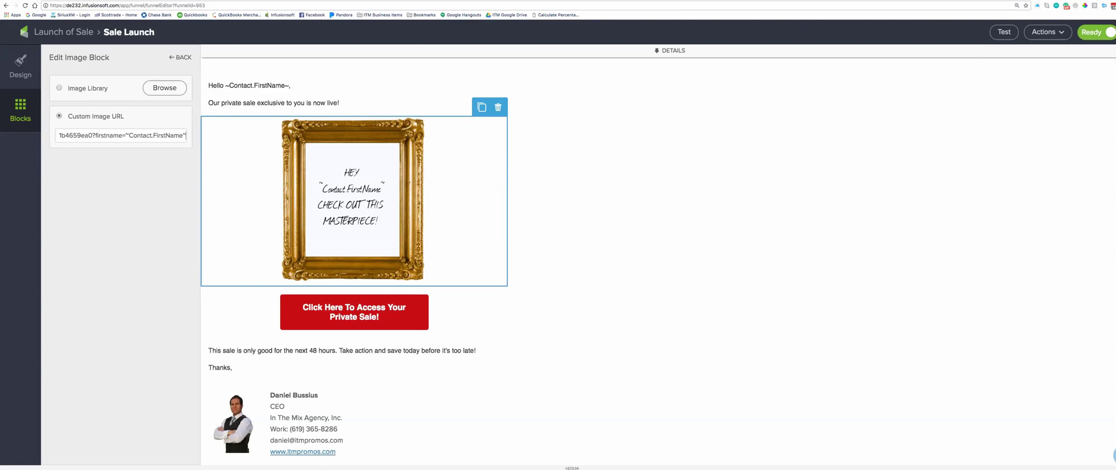
pyautogui.click(180, 57)
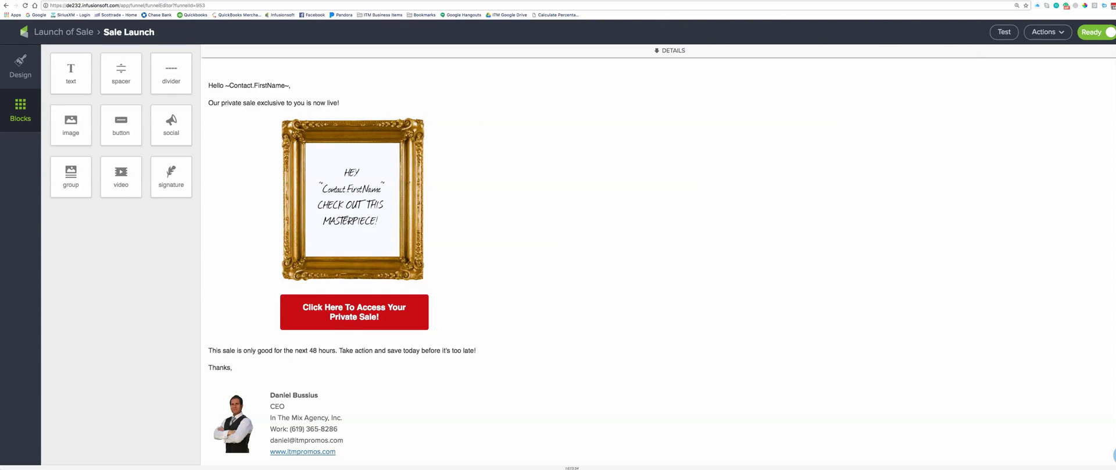
# Enlarge the gold frame image slightly, view the available image link types and close the image settings.
pyautogui.click(353, 201)
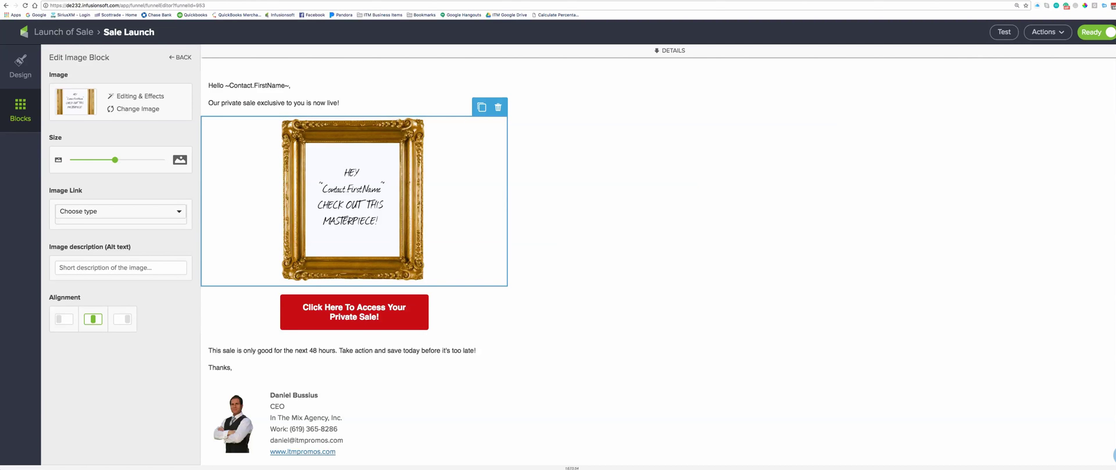
pyautogui.moveTo(114, 160)
pyautogui.mouseDown()
pyautogui.moveTo(157, 160)
pyautogui.moveTo(99, 160)
pyautogui.moveTo(156, 160)
pyautogui.moveTo(105, 159)
pyautogui.moveTo(122, 159)
pyautogui.mouseUp()
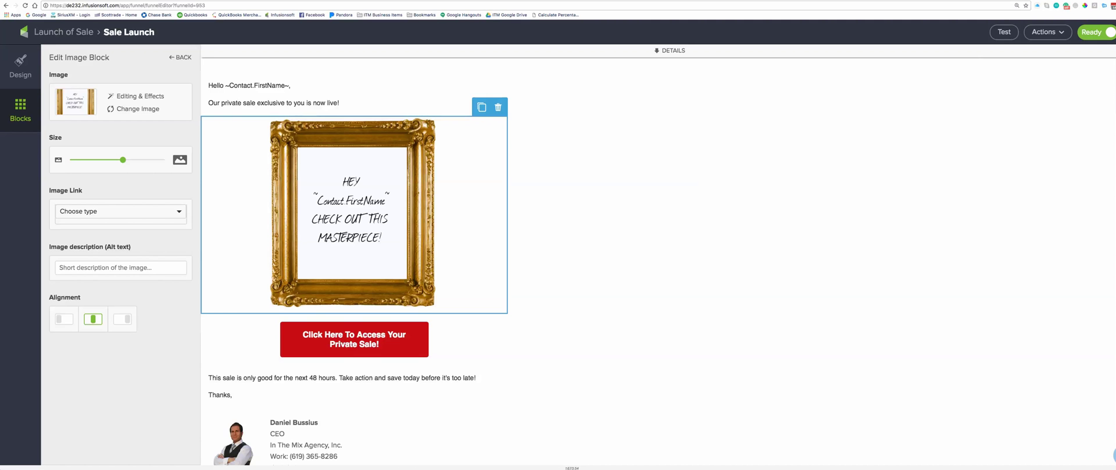
pyautogui.click(121, 212)
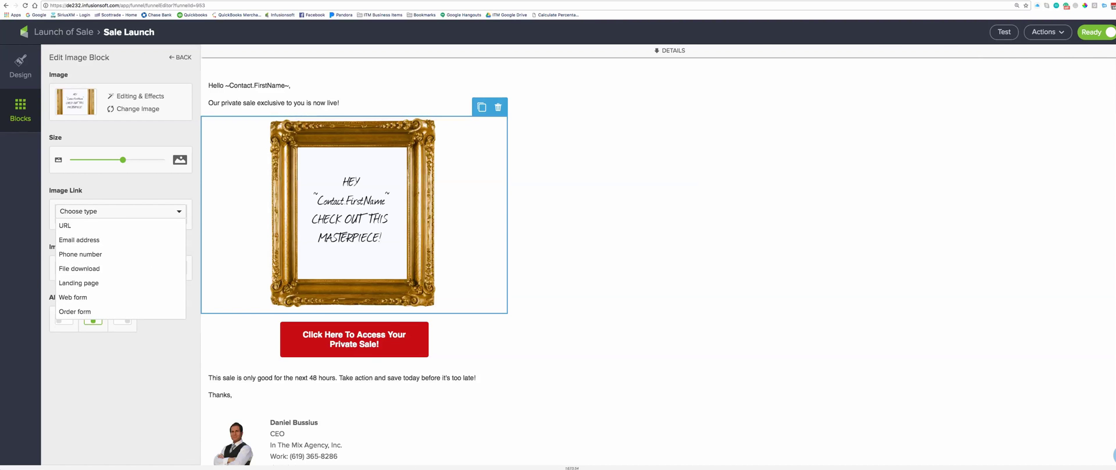
pyautogui.click(120, 211)
pyautogui.click(180, 58)
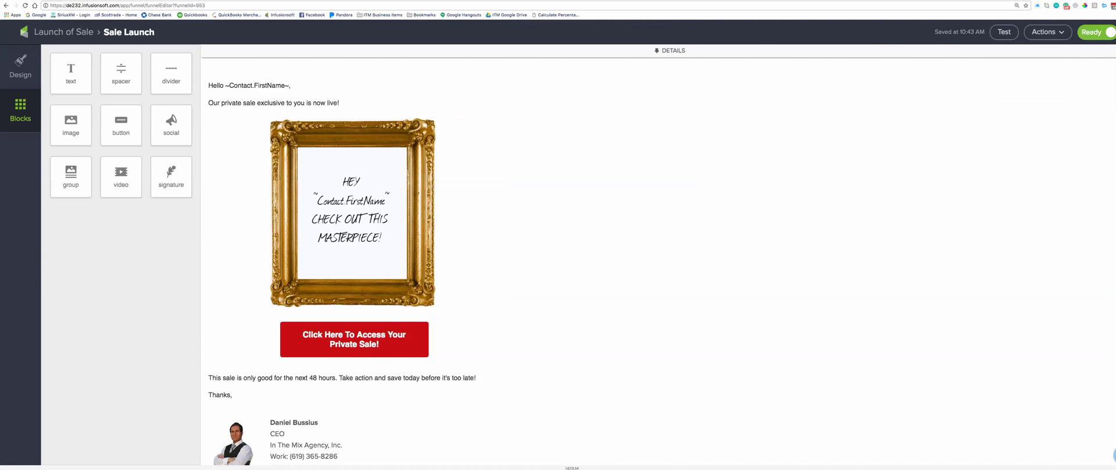
# Send a test of the Sale Launch email to the second listed user and examine the personalized image in the received message.
pyautogui.click(1004, 32)
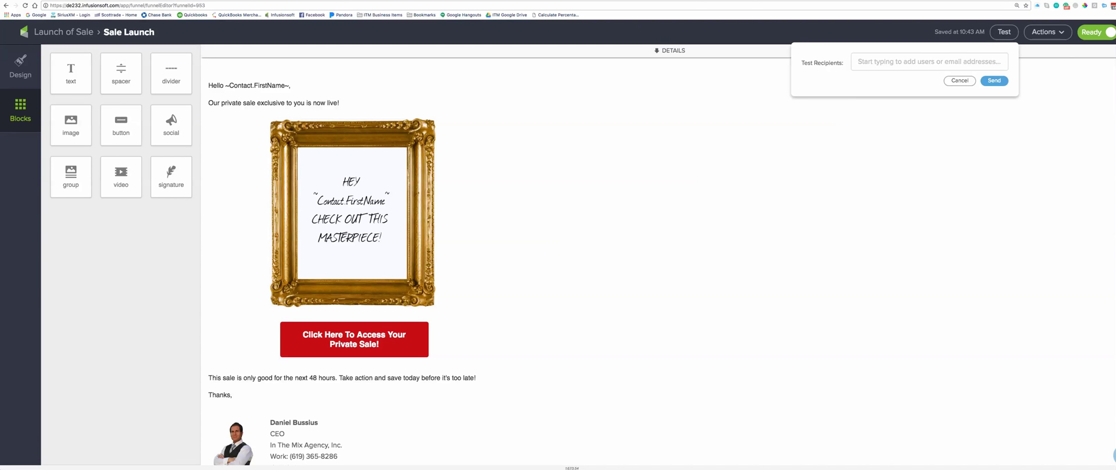
pyautogui.click(929, 61)
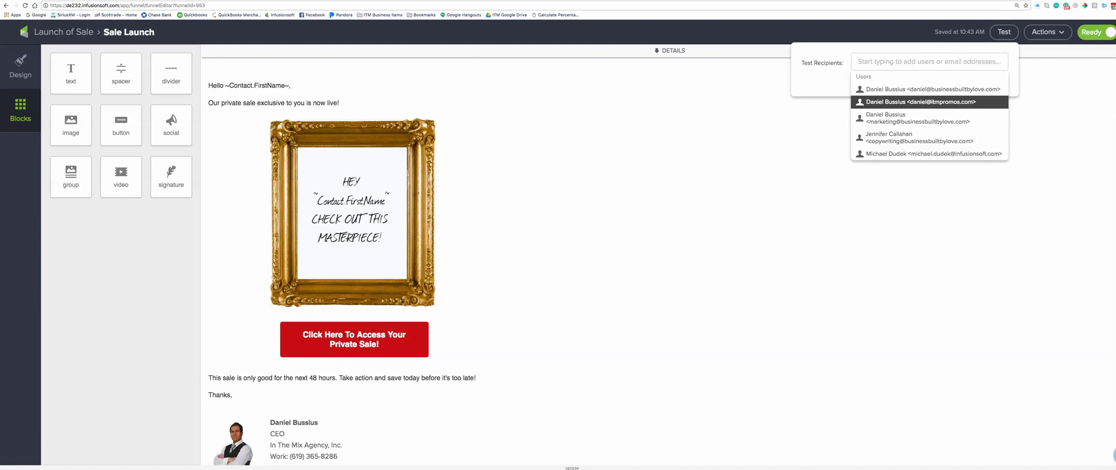
pyautogui.click(928, 102)
pyautogui.click(1013, 93)
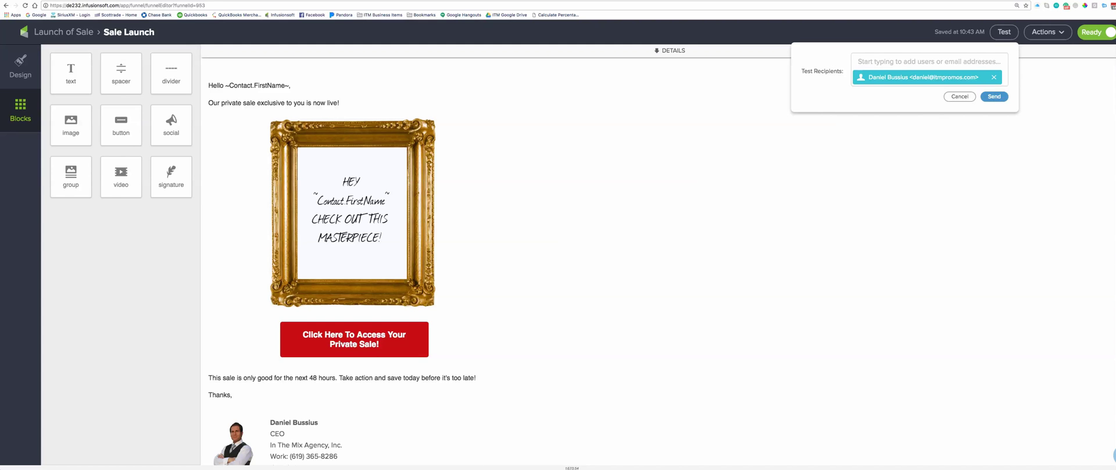
pyautogui.click(994, 96)
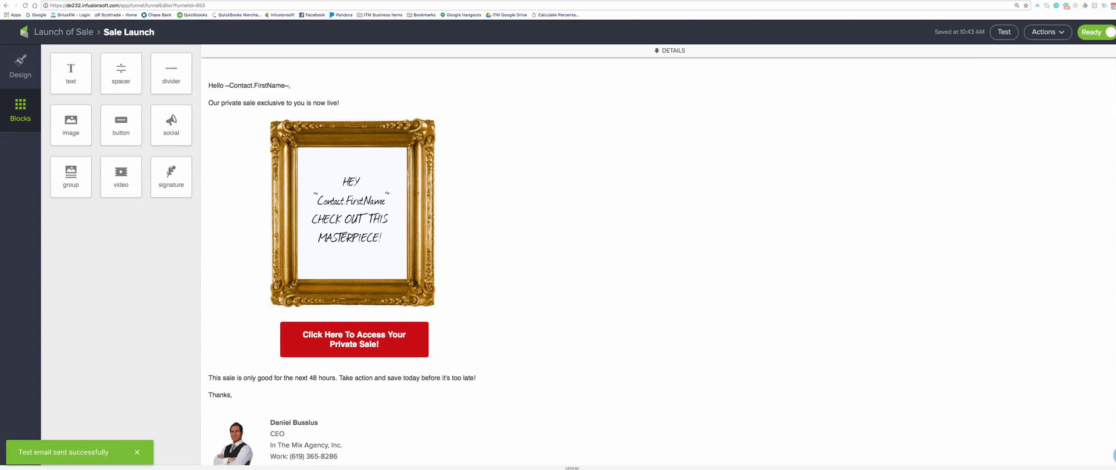
pyautogui.moveTo(1115, 175); pyautogui.dragTo(649, 39)
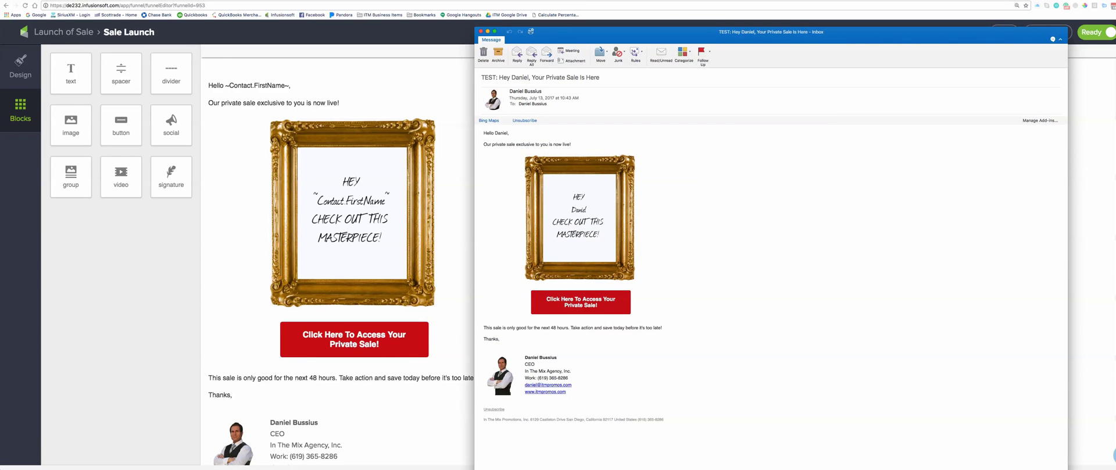
pyautogui.moveTo(649, 32); pyautogui.dragTo(643, 29)
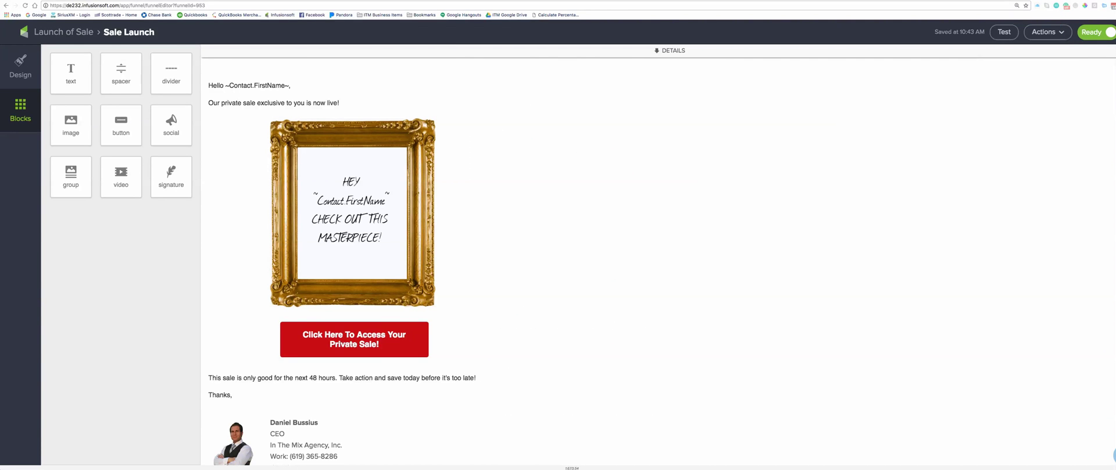
# Leave the email for the Expiring Links Tutorial campaign overview and reopen the Launch of Sale sequence.
pyautogui.click(64, 32)
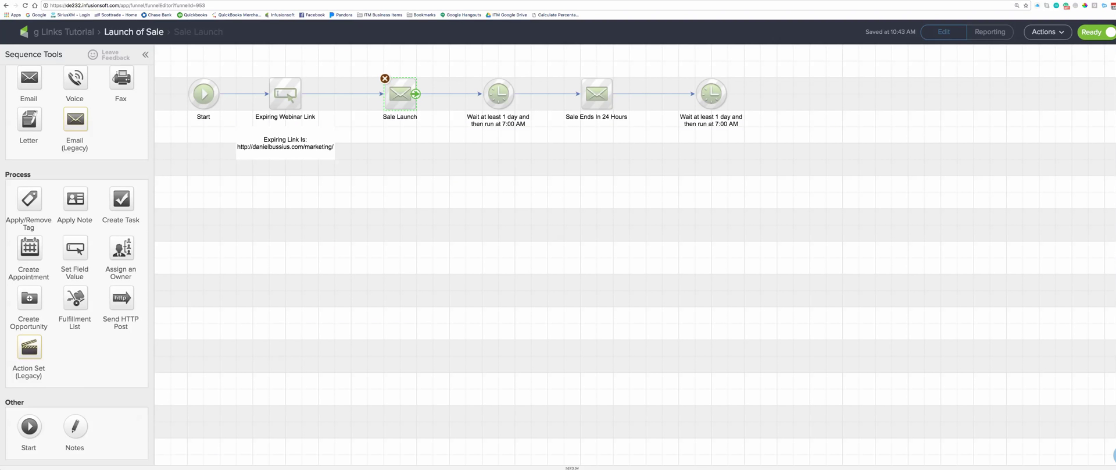
pyautogui.click(70, 32)
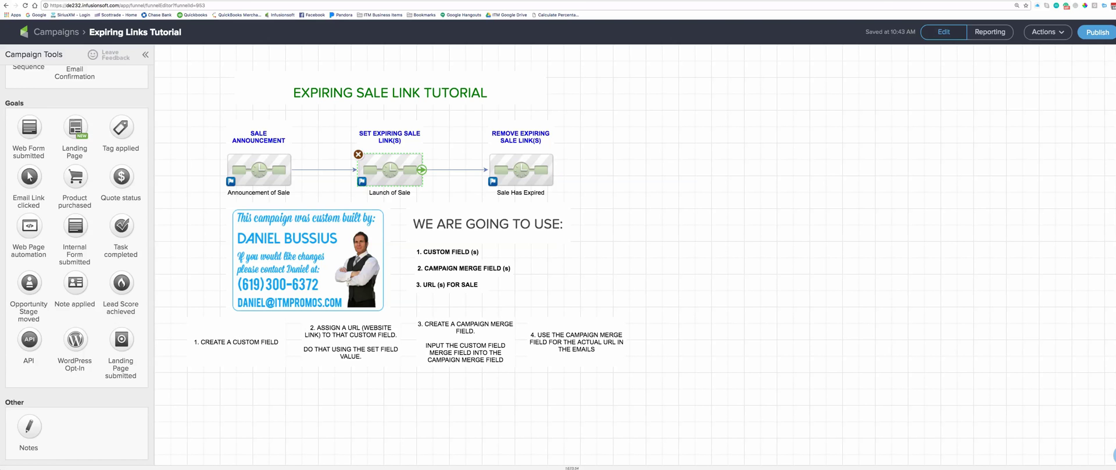
pyautogui.doubleClick(389, 170)
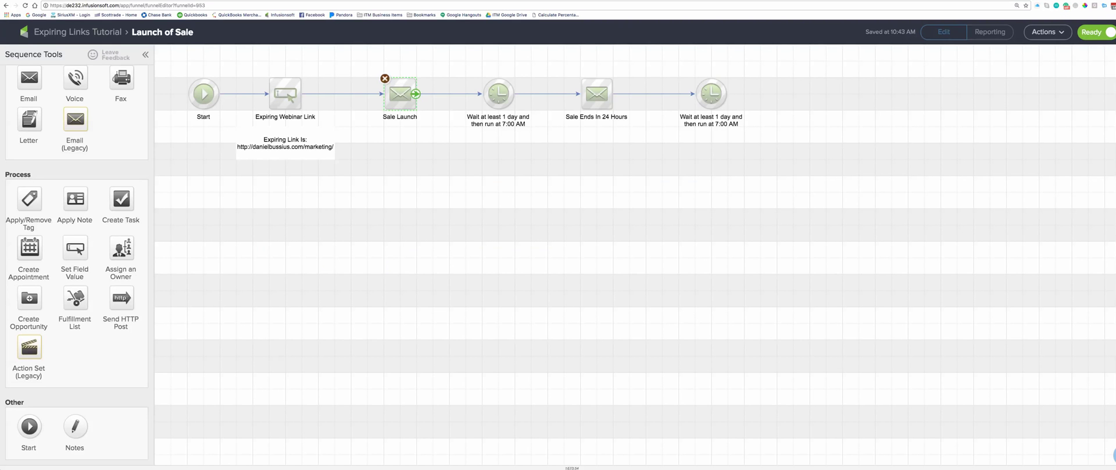